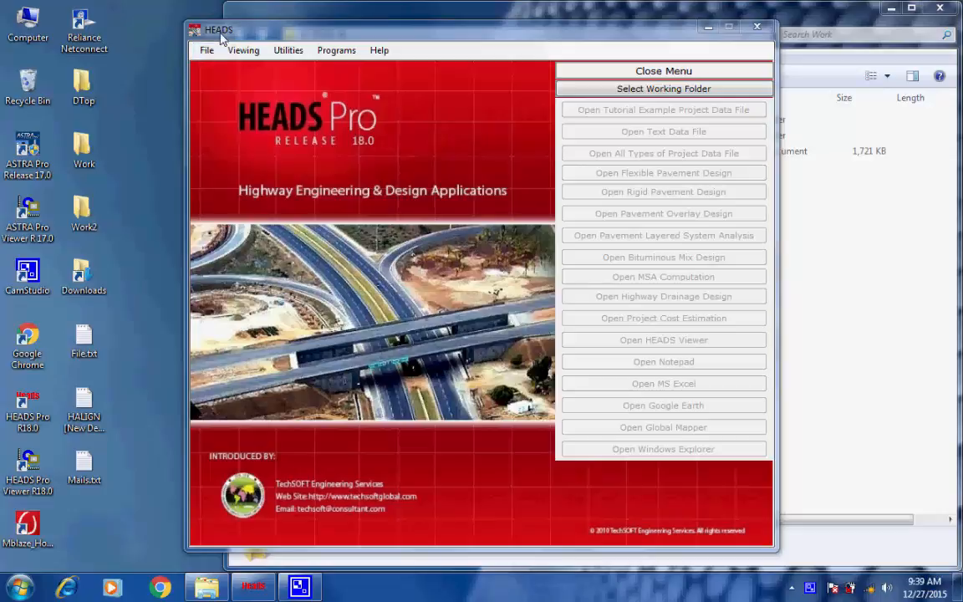
# Set the working folder to the Work folder on the desktop.
pyautogui.click(206, 52)
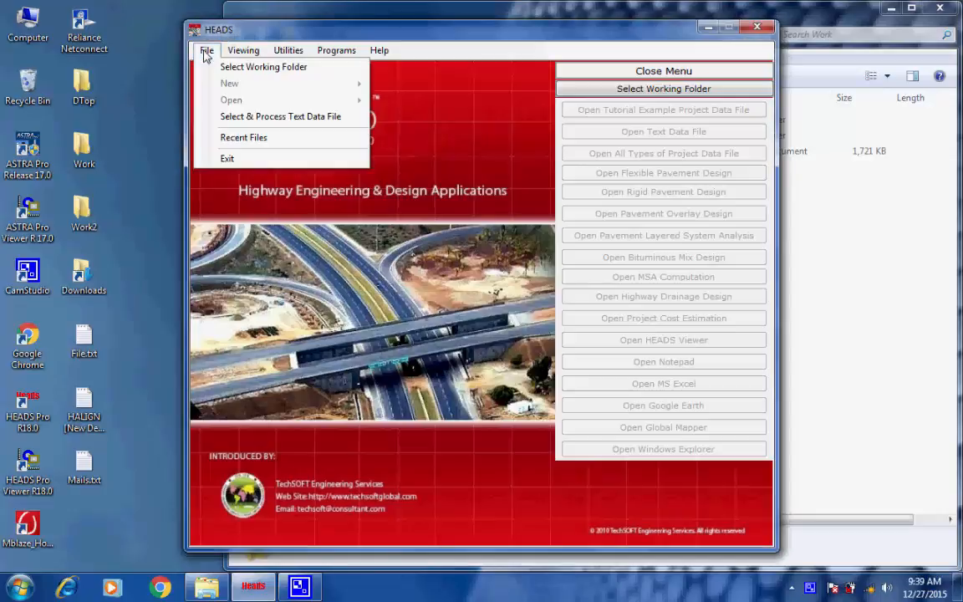
pyautogui.click(318, 74)
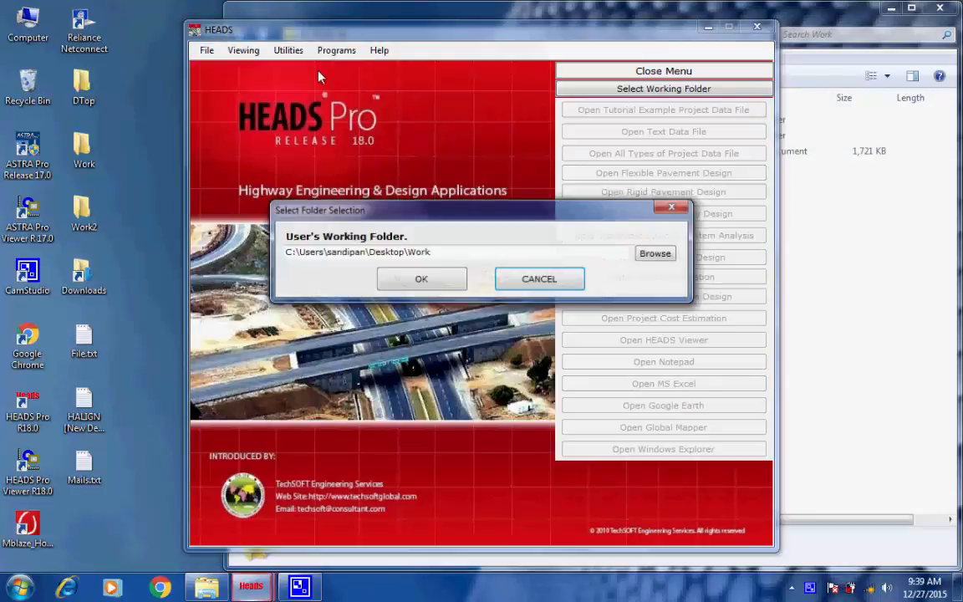
pyautogui.doubleClick(407, 253)
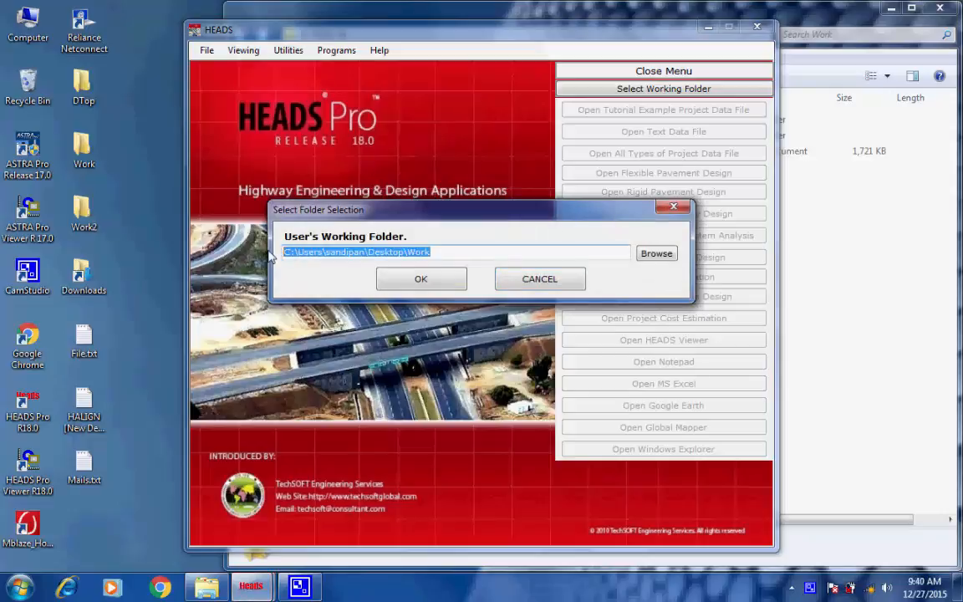
pyautogui.click(430, 252)
pyautogui.click(426, 276)
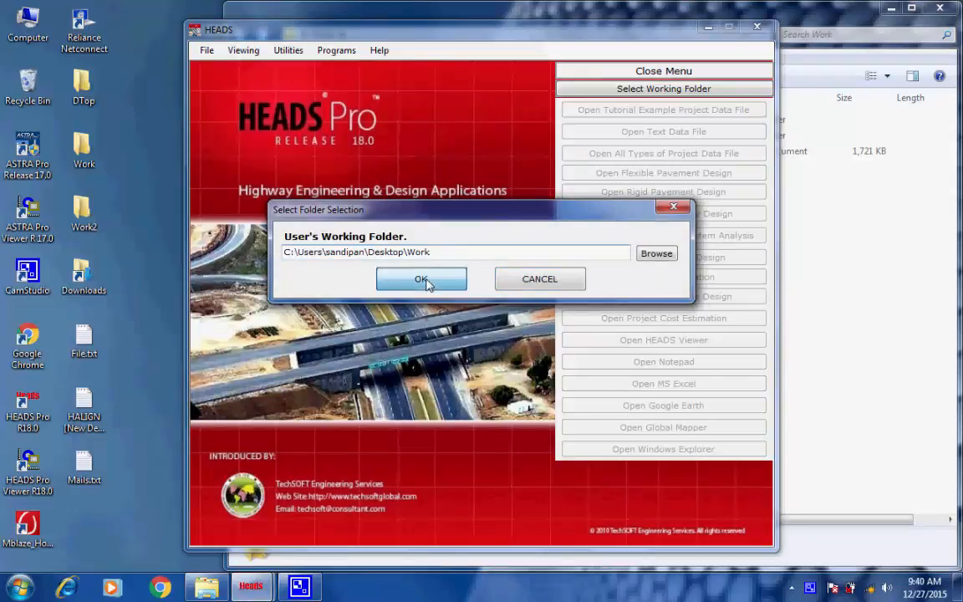
# Start the New/Open Uniform Section Highway Design Project workspace.
pyautogui.click(207, 52)
pyautogui.moveTo(216, 82)
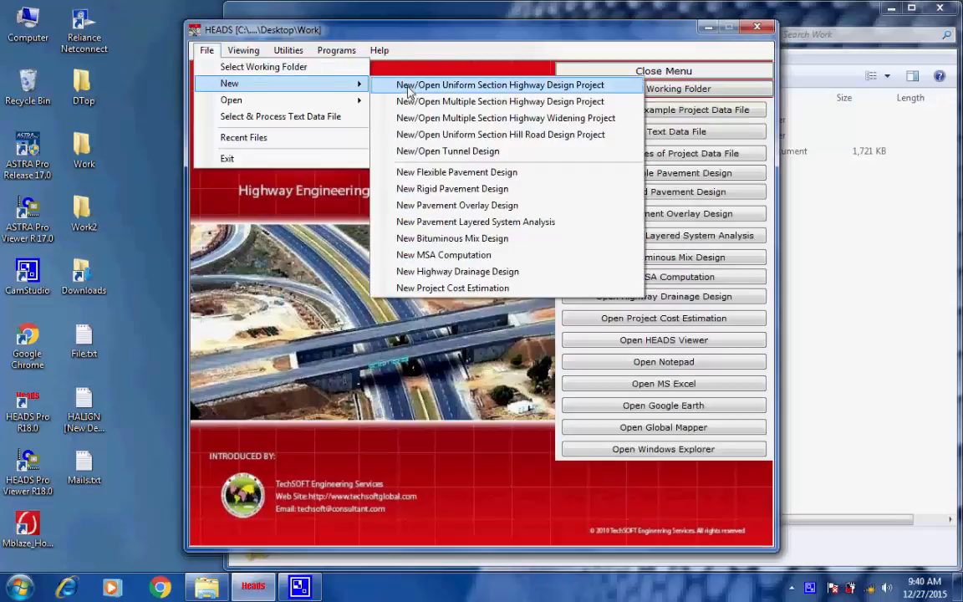
pyautogui.click(597, 87)
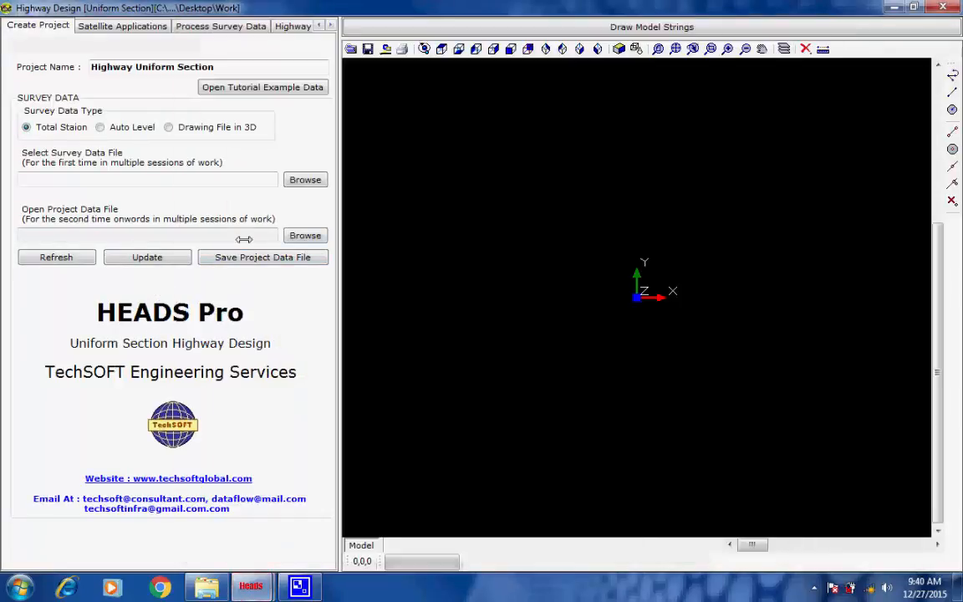
# Open the existing project data from the Highway Uniform Section project folder.
pyautogui.click(302, 236)
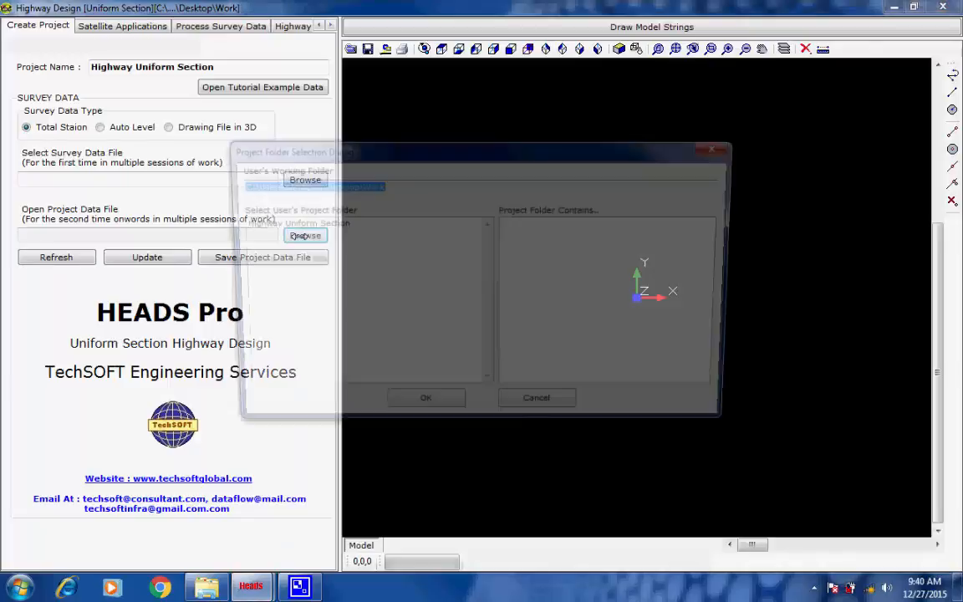
pyautogui.click(285, 223)
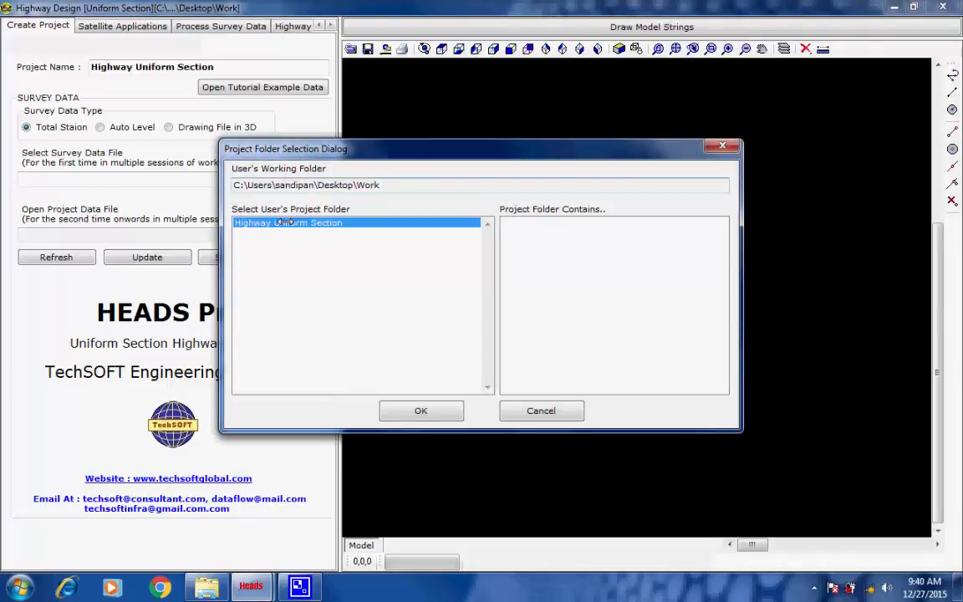
pyautogui.click(420, 410)
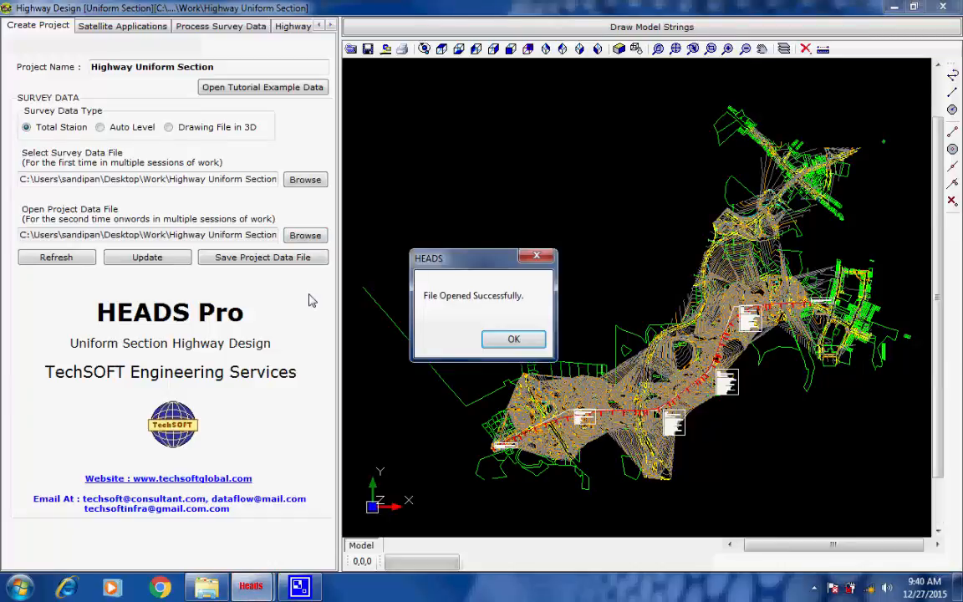
pyautogui.click(509, 338)
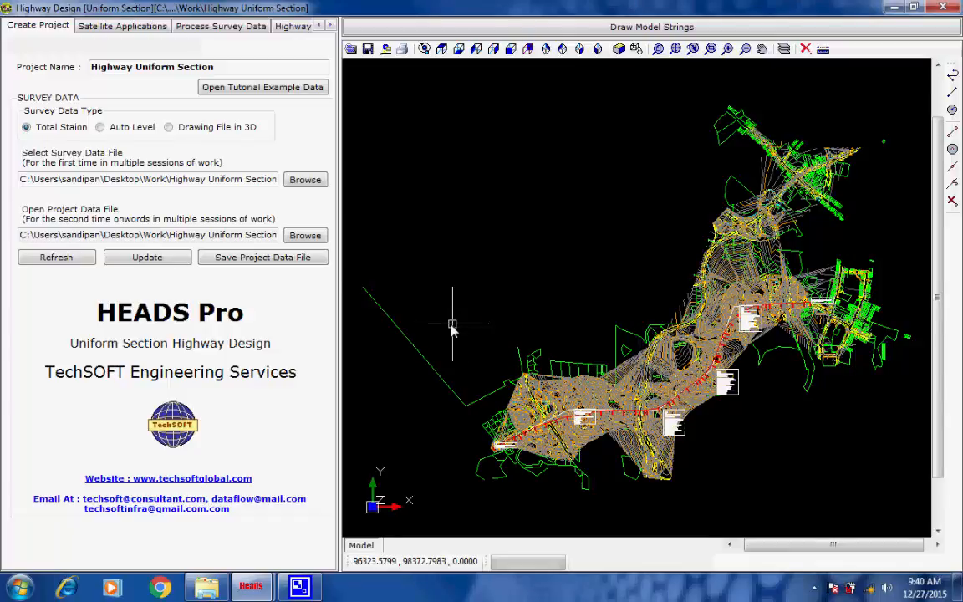
# Create the ground long section in the vertical profile stage (Step 6) of the highway design.
pyautogui.click(280, 26)
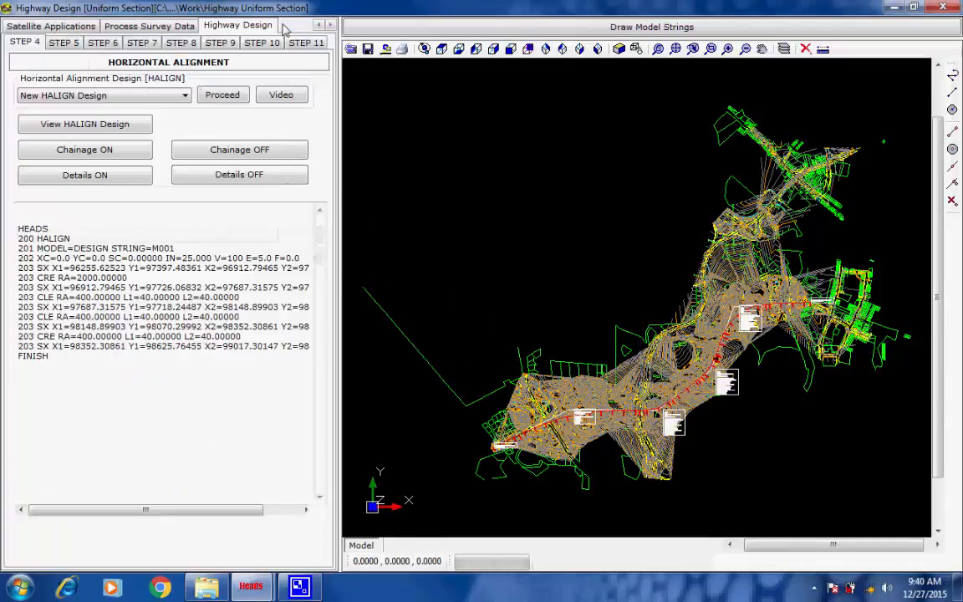
pyautogui.click(64, 44)
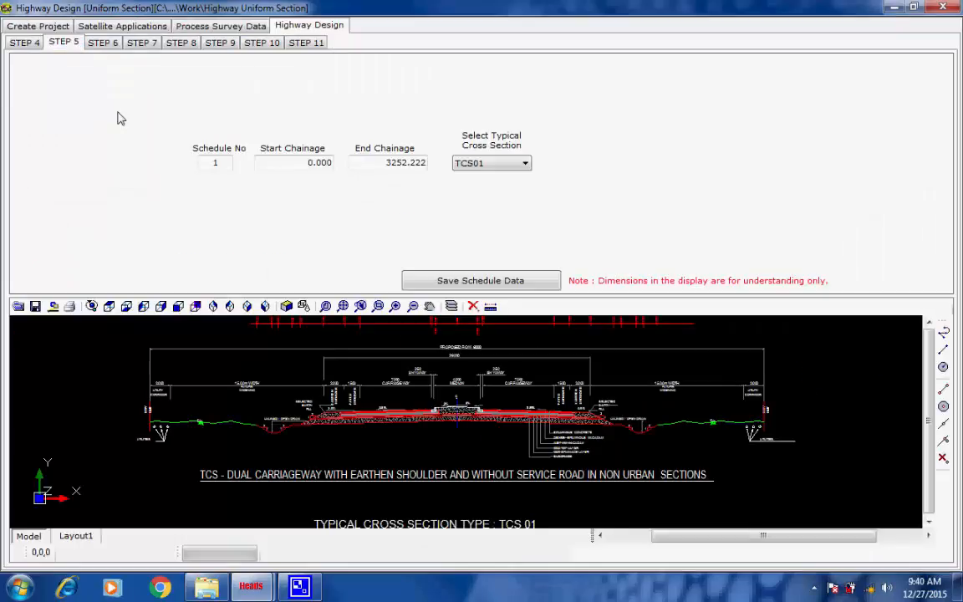
pyautogui.click(105, 43)
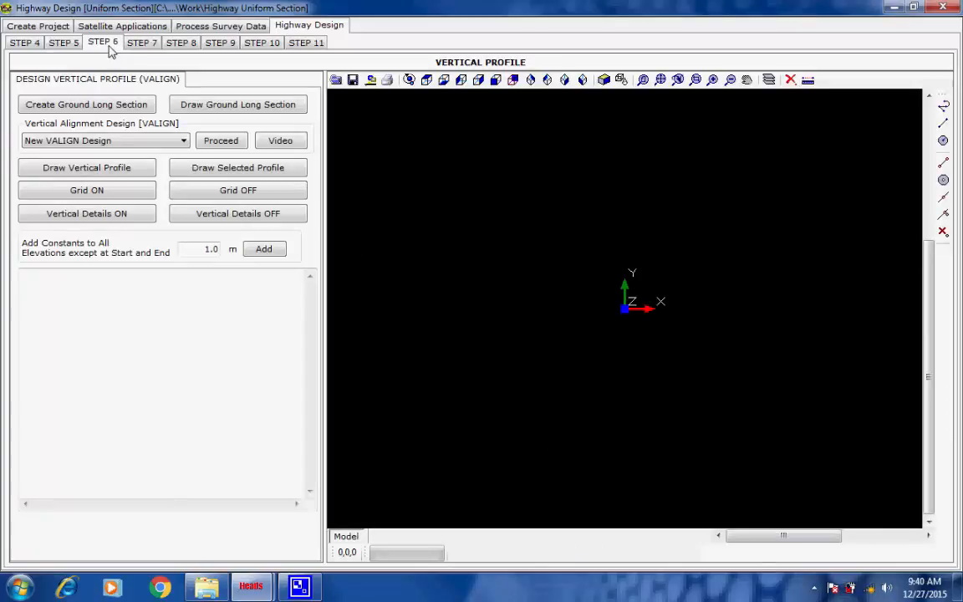
pyautogui.click(99, 110)
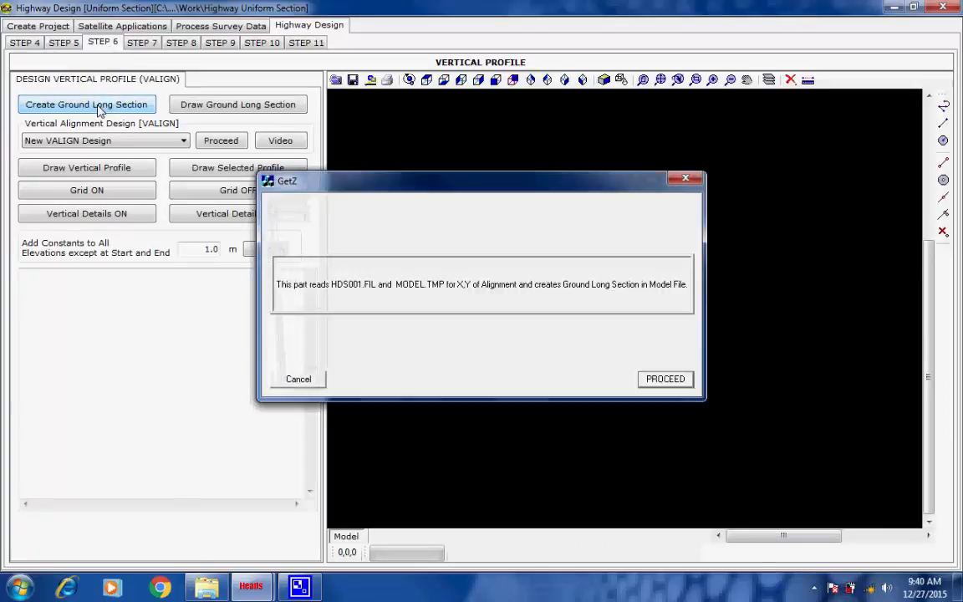
pyautogui.click(663, 381)
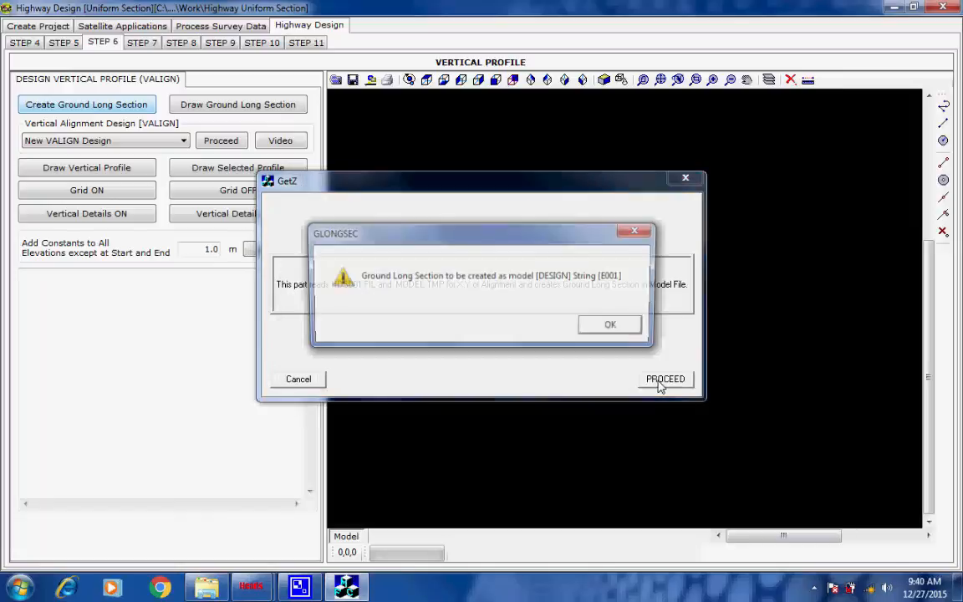
pyautogui.click(613, 329)
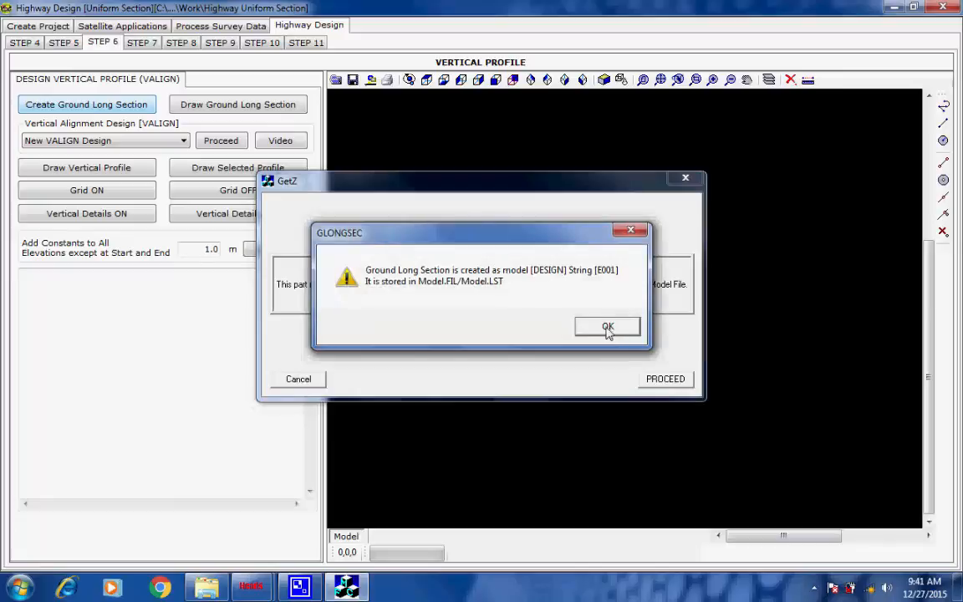
pyautogui.click(608, 328)
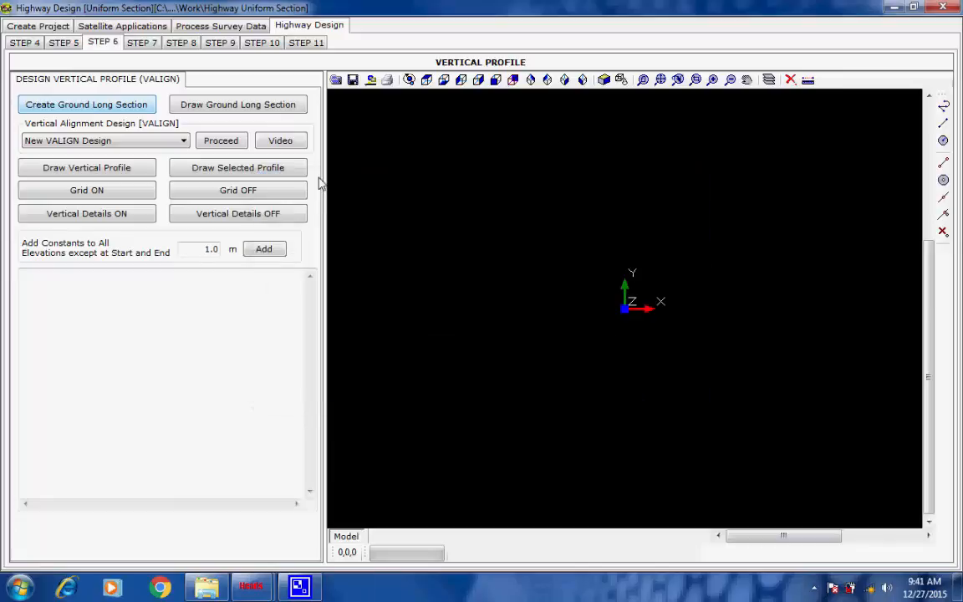
# Draw the ground long section at X scale 1 and Y scale 10, with a grid at chainage interval 50 and level interval 5.
pyautogui.click(249, 110)
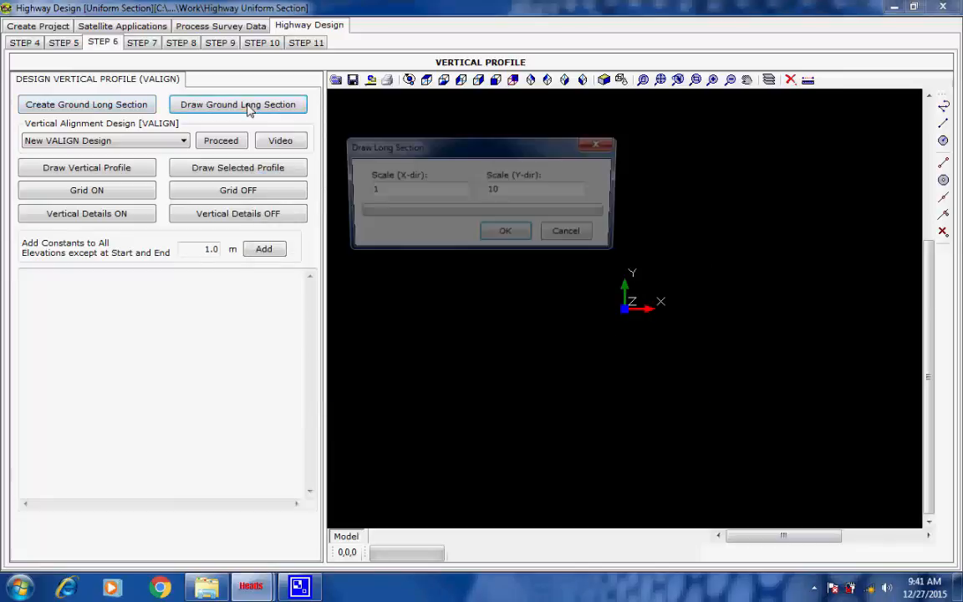
pyautogui.click(503, 237)
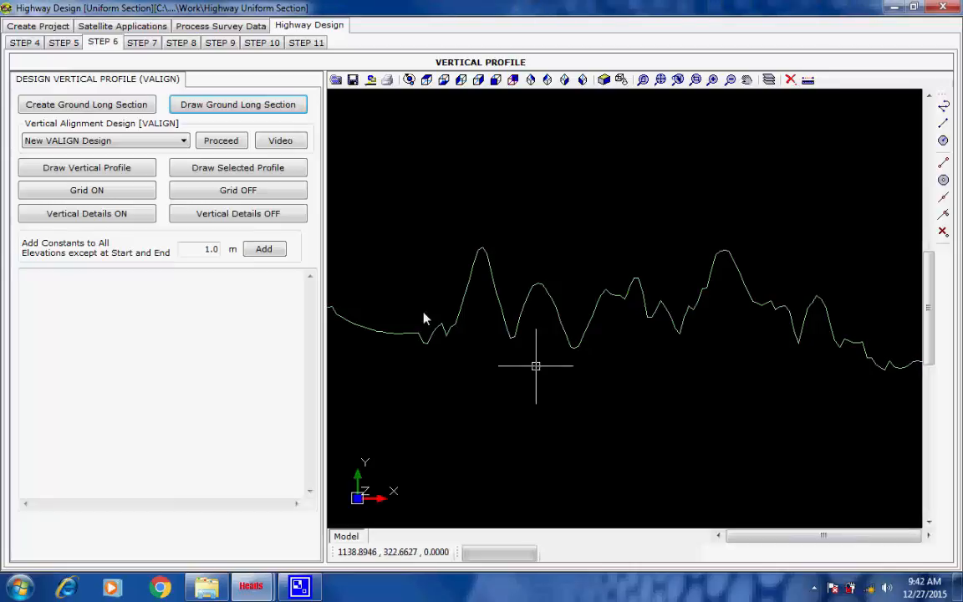
pyautogui.click(103, 191)
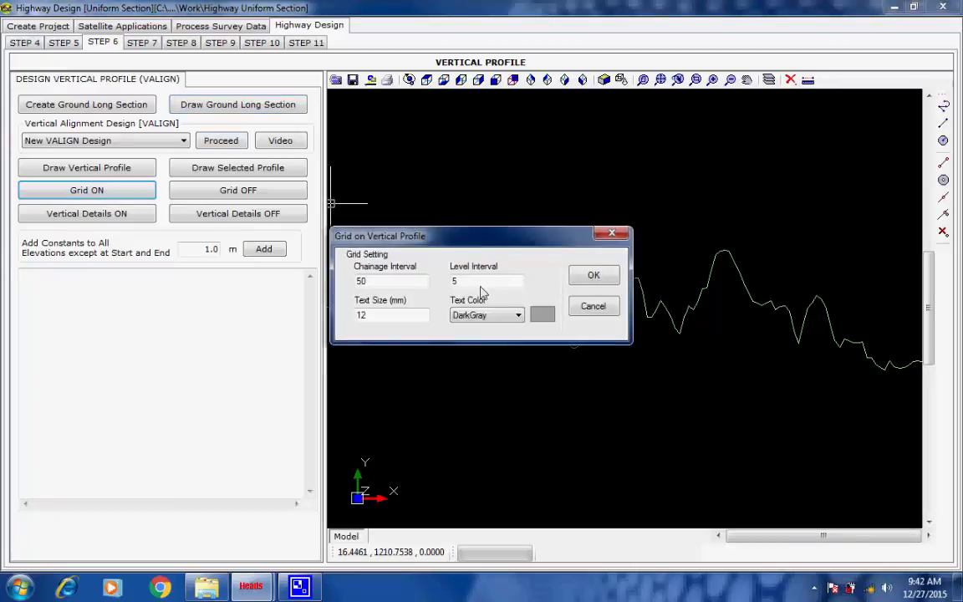
pyautogui.click(583, 276)
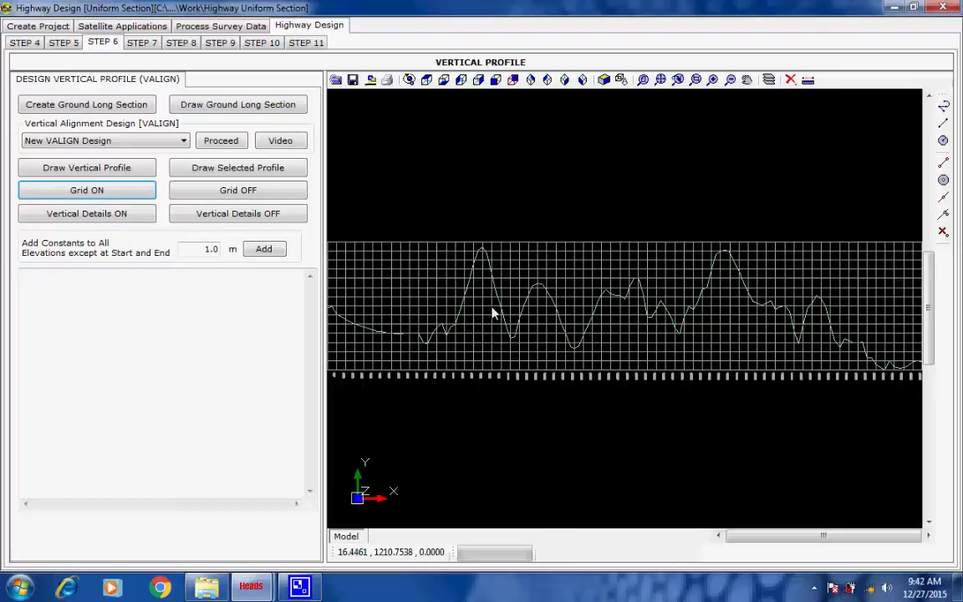
pyautogui.scroll(-1, 492, 307)
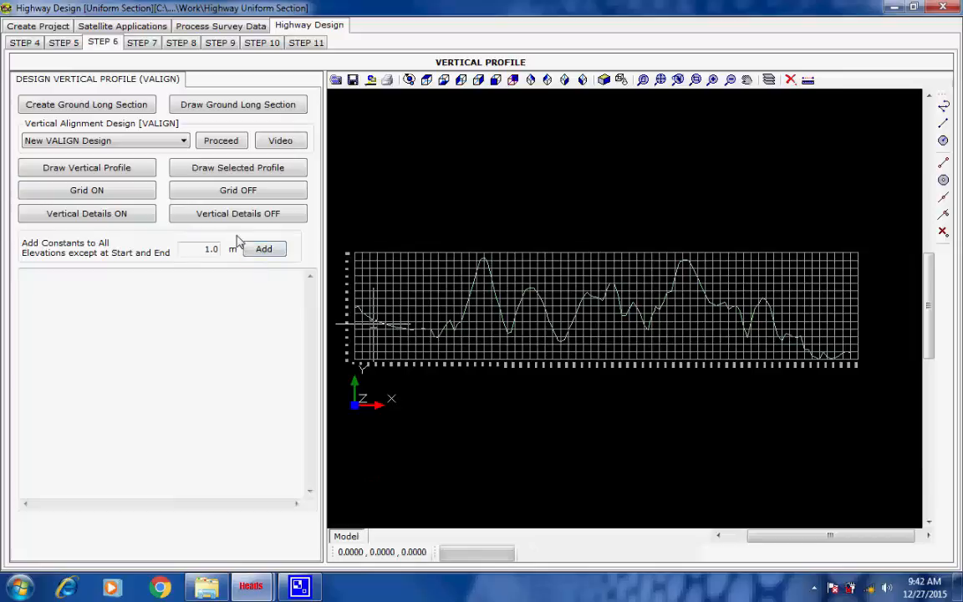
# Proceed with a New VALIGN Design for the vertical alignment, switching to HEADS Viewer.
pyautogui.click(185, 141)
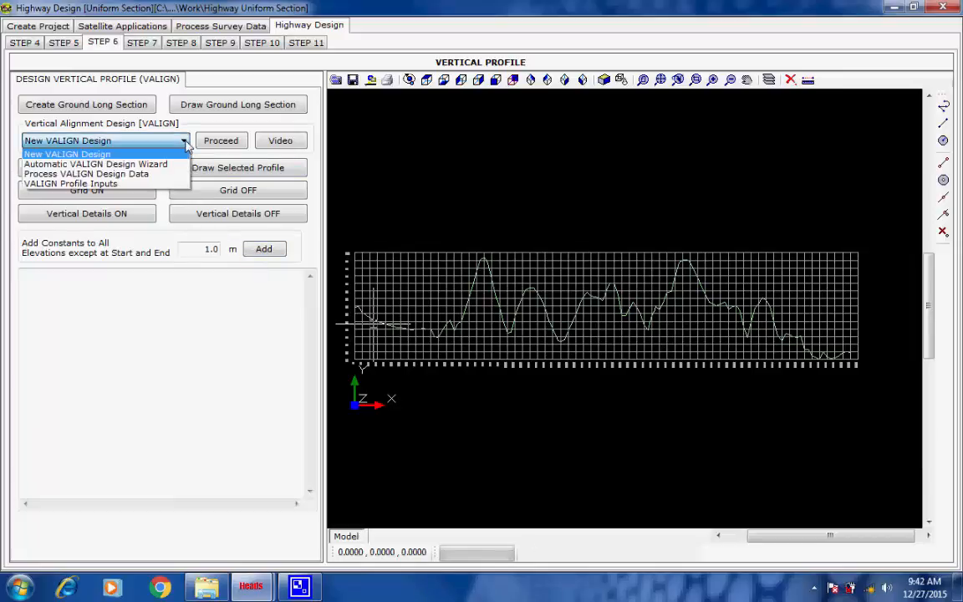
pyautogui.click(188, 145)
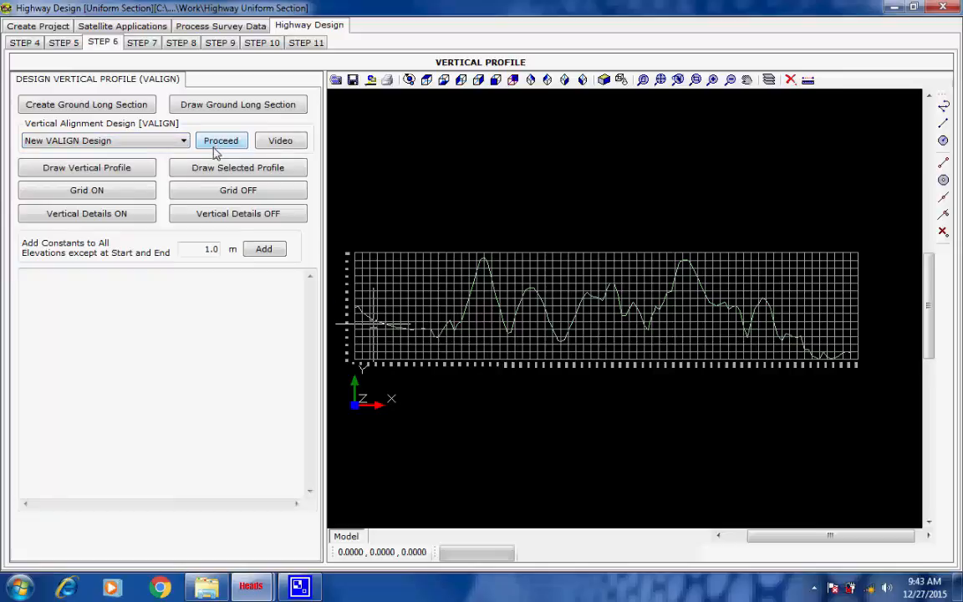
pyautogui.click(213, 146)
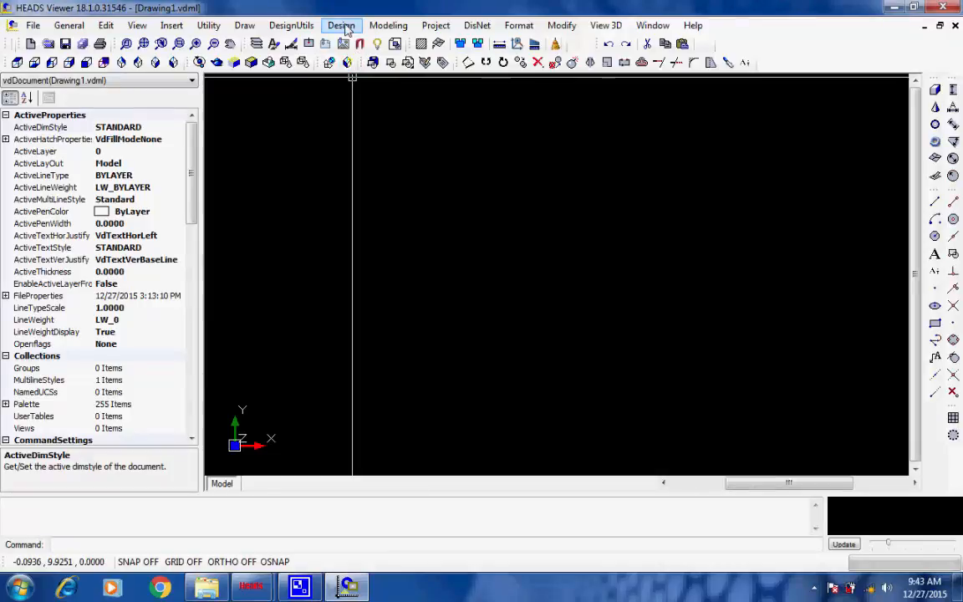
# Draw the vertical profile of string E001 from the DESIGN model at X scale 1 and Y scale 10.
pyautogui.click(346, 27)
pyautogui.moveTo(352, 41)
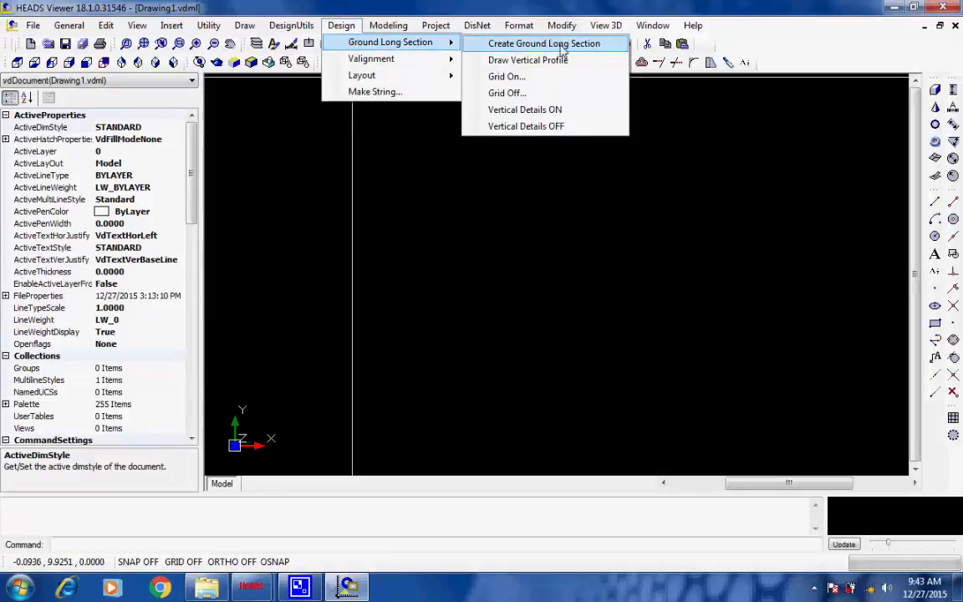
pyautogui.click(528, 60)
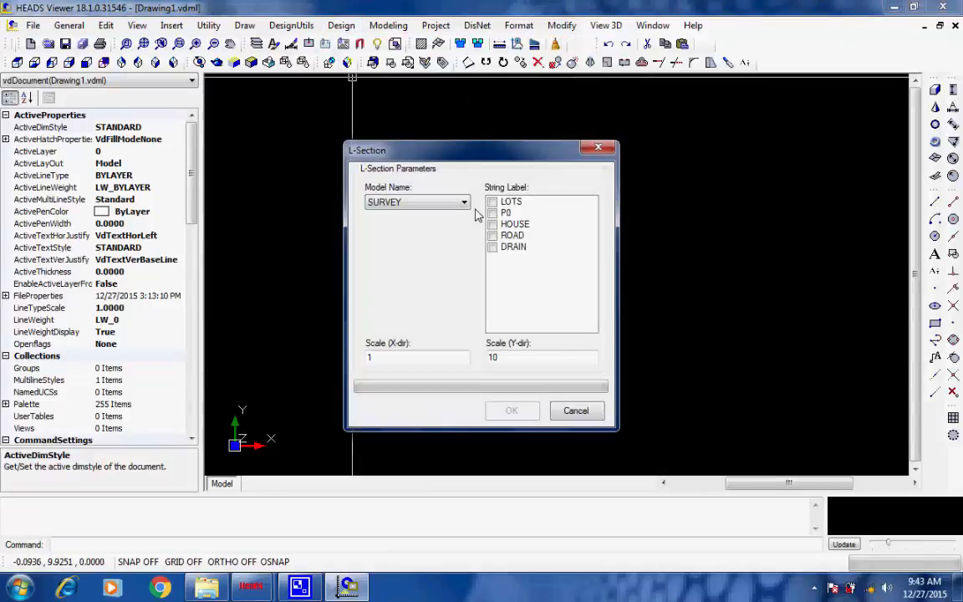
pyautogui.click(464, 204)
pyautogui.click(451, 246)
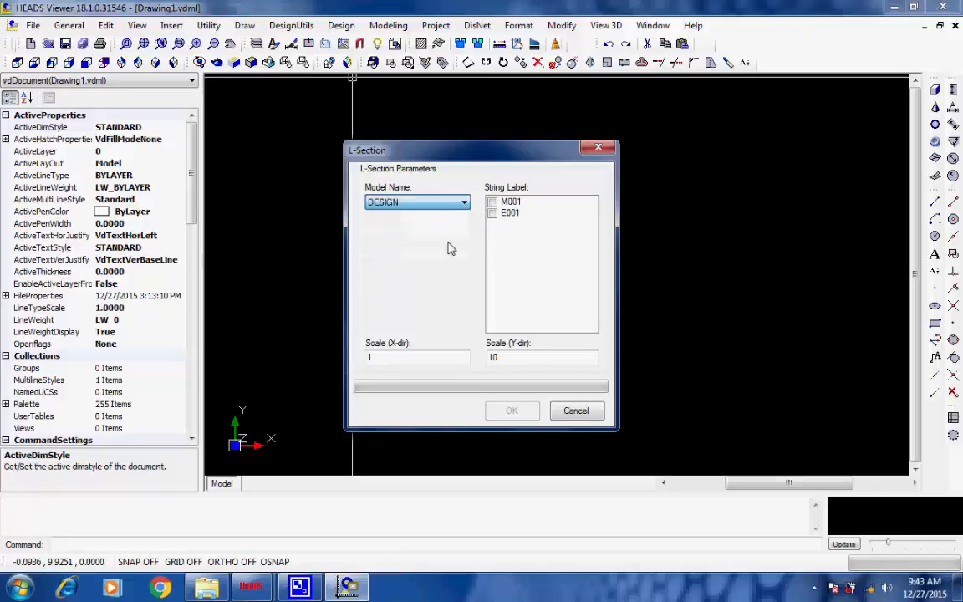
pyautogui.click(493, 214)
pyautogui.click(493, 214)
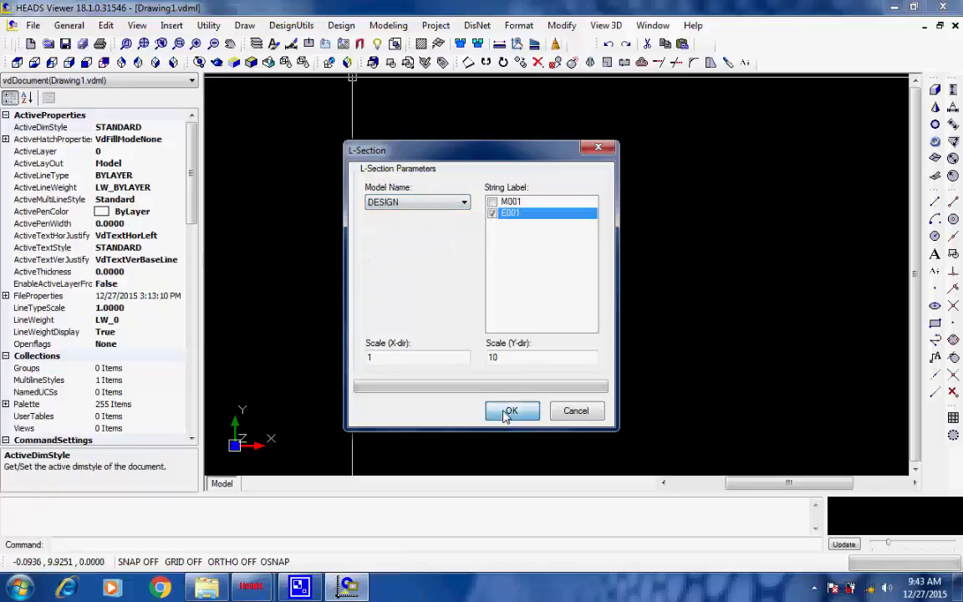
pyautogui.click(508, 413)
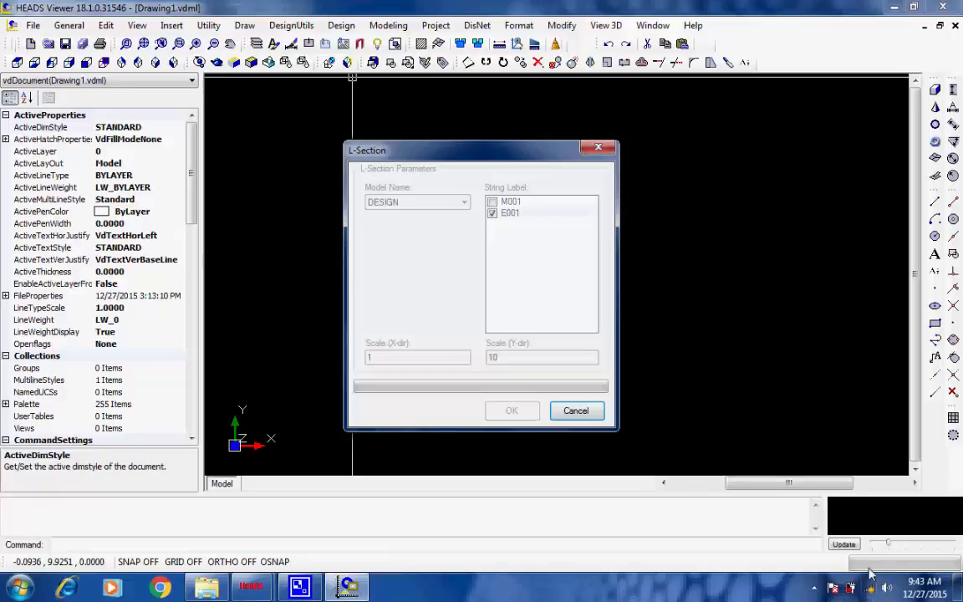
pyautogui.click(816, 591)
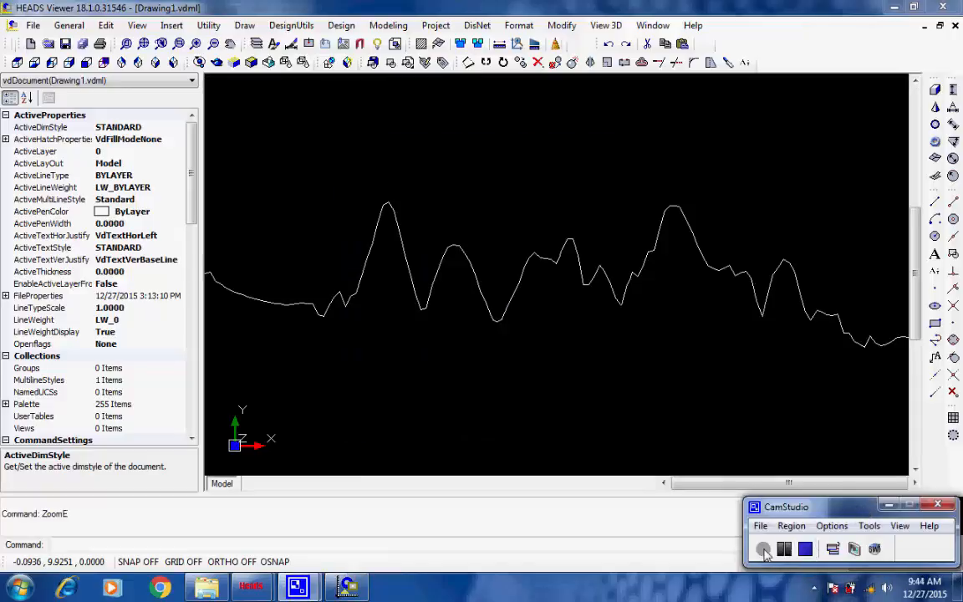
pyautogui.click(890, 506)
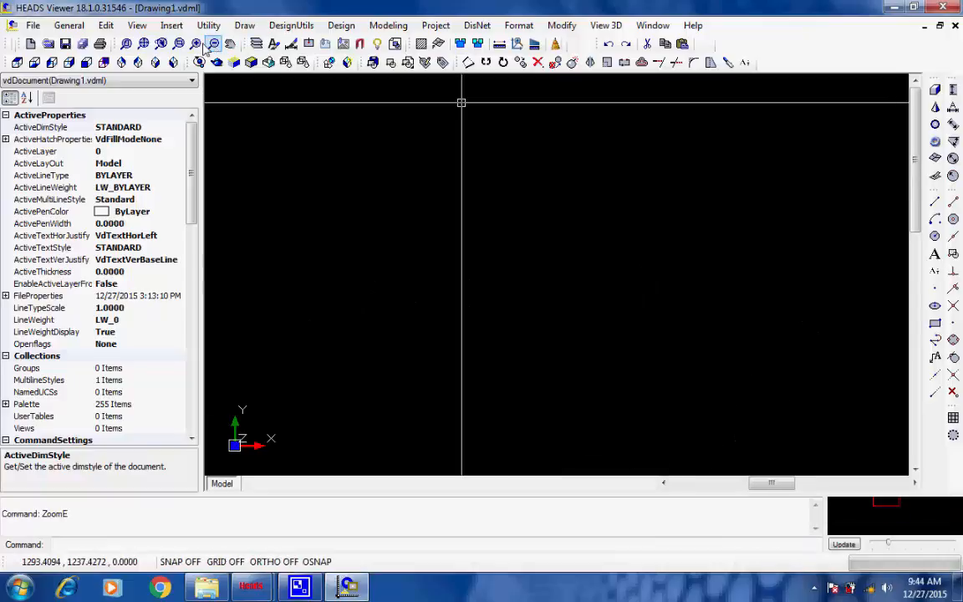
# Add a grid to the vertical profile with chainage interval 50, level interval 5, text size 12 mm and dark gray text.
pyautogui.click(159, 44)
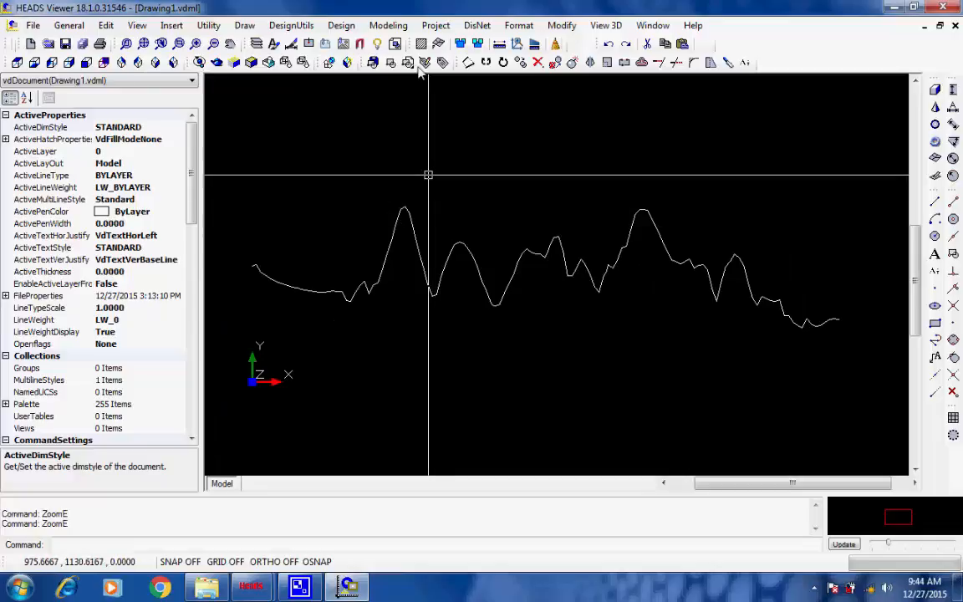
pyautogui.click(343, 28)
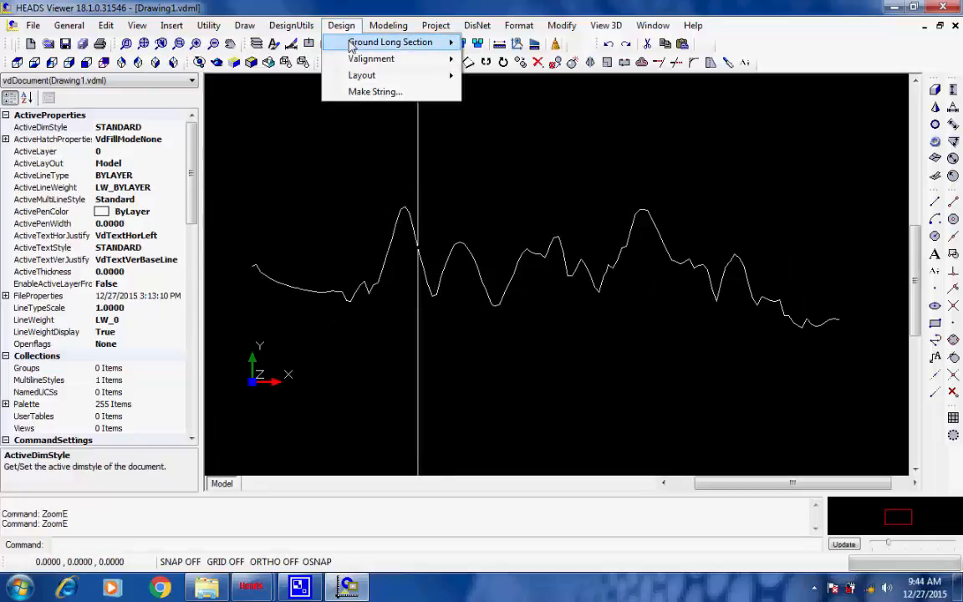
pyautogui.moveTo(328, 42)
pyautogui.click(525, 77)
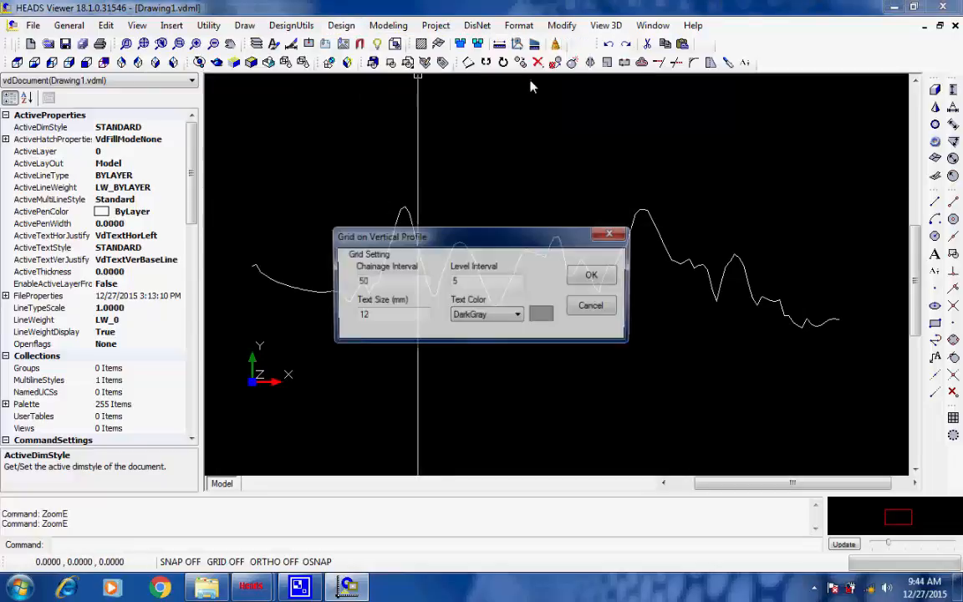
pyautogui.click(591, 283)
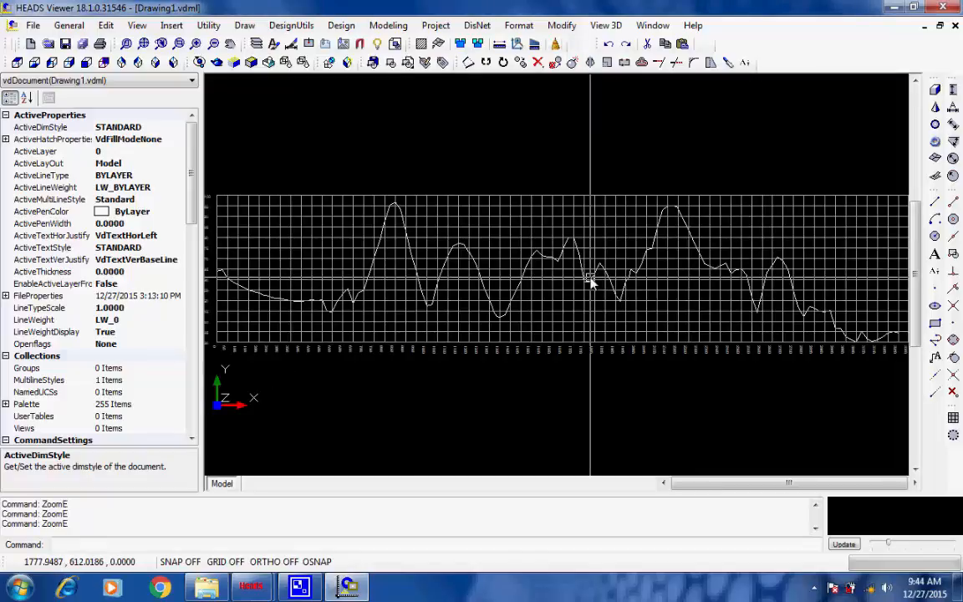
# Start a polyline snapped to the ground profile's endpoint at chainage 0.
pyautogui.scroll(-2, 479, 177)
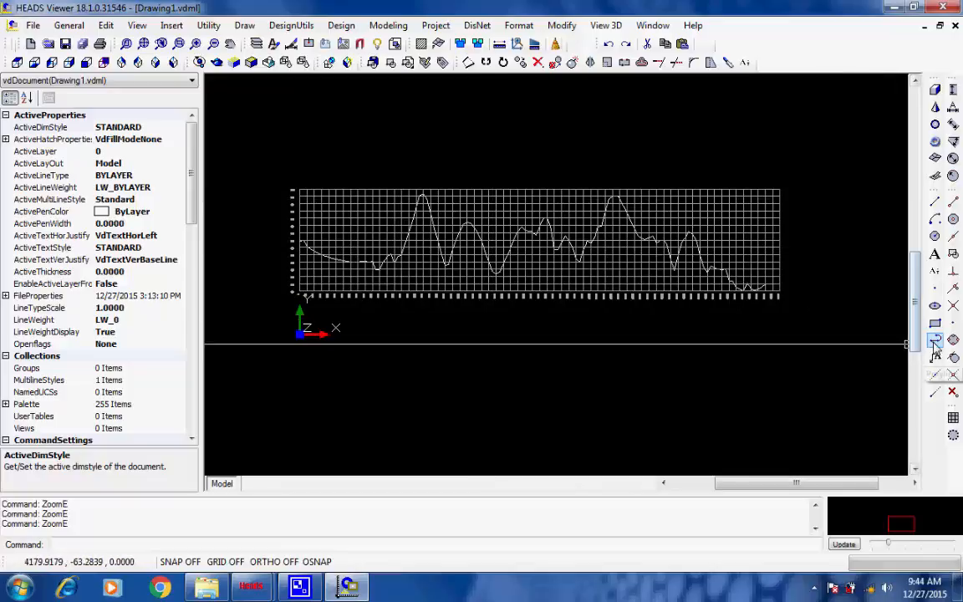
pyautogui.click(934, 344)
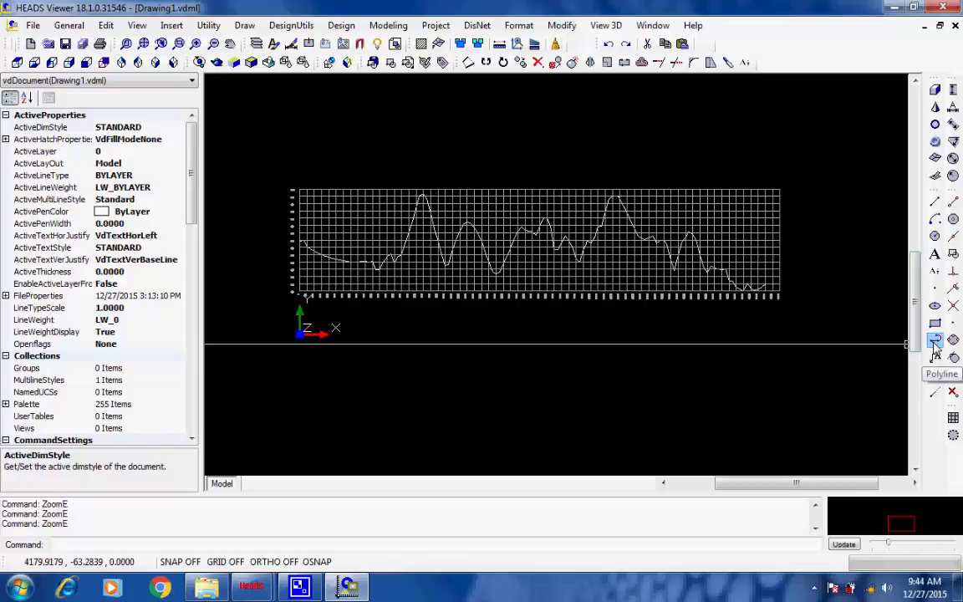
pyautogui.click(953, 219)
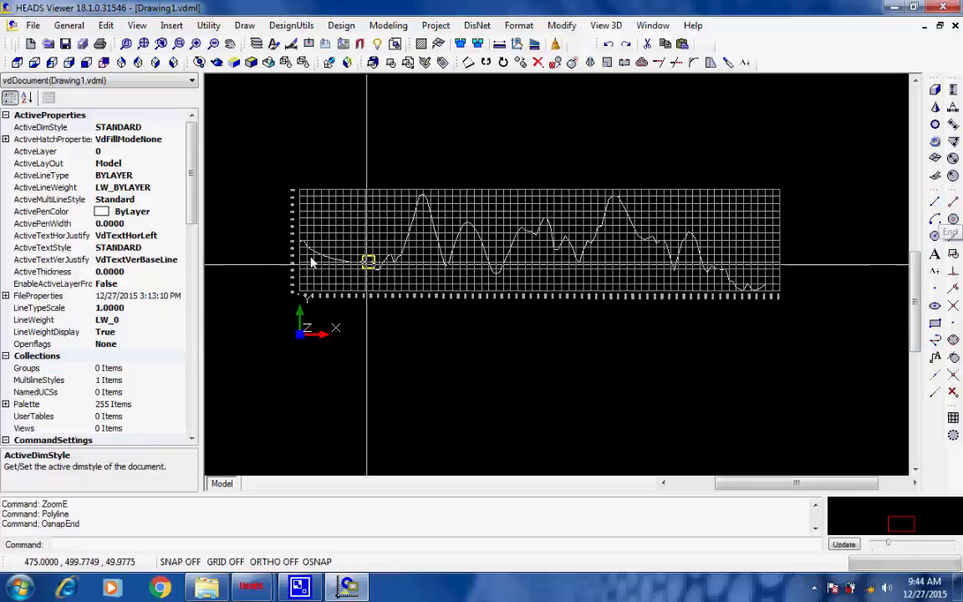
pyautogui.scroll(4, 274, 248)
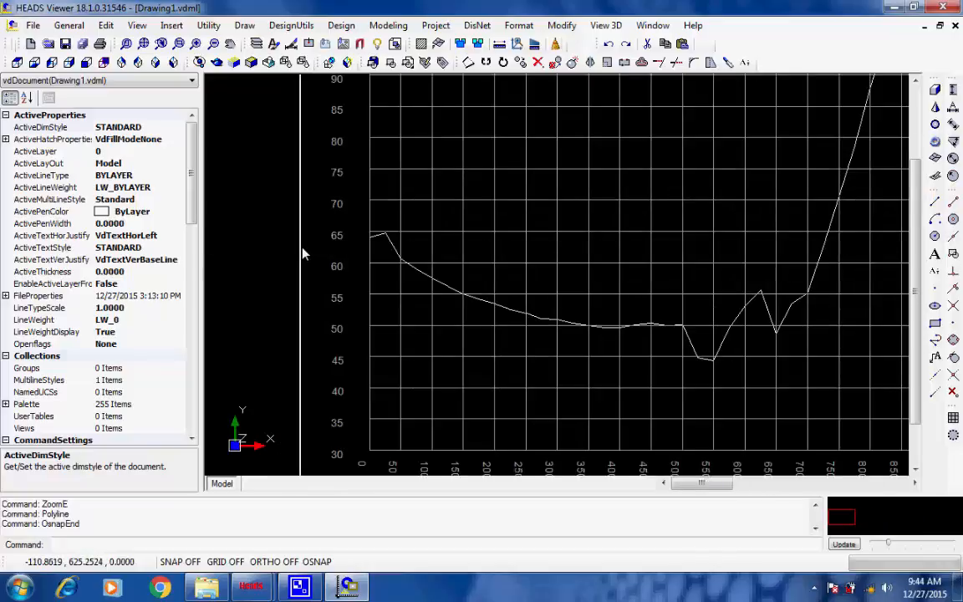
pyautogui.scroll(2, 303, 253)
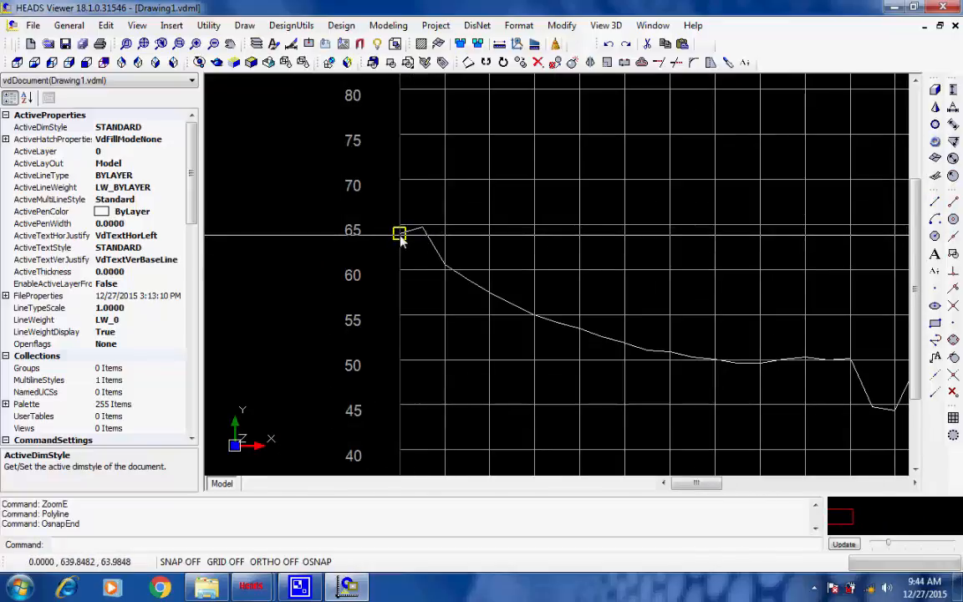
pyautogui.click(400, 234)
pyautogui.scroll(-2, 465, 266)
pyautogui.scroll(-3, 469, 271)
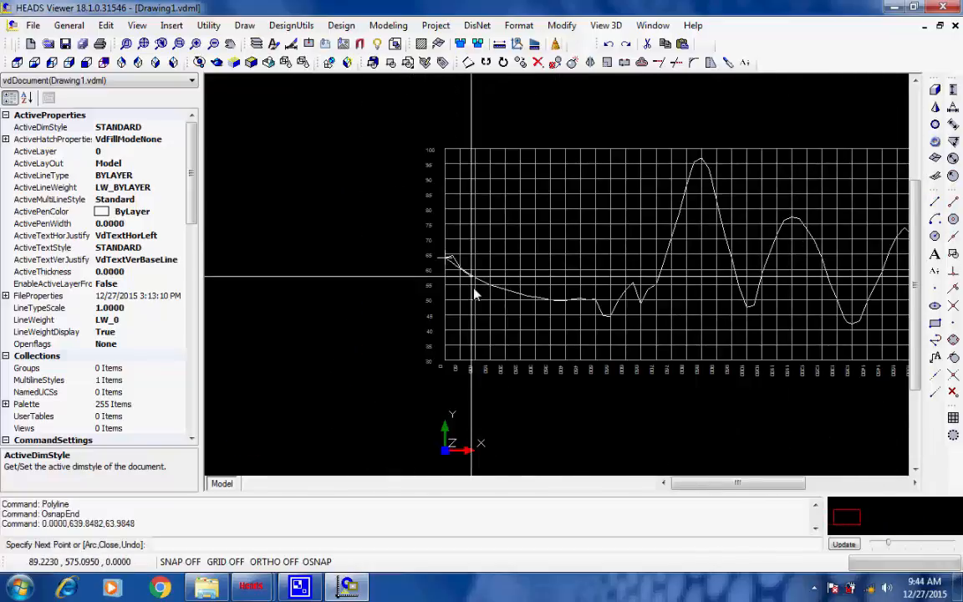
# Place three intermediate polyline vertices along the ground profile at about (840, 710), (1687, 638) and (2387, 534).
pyautogui.moveTo(615, 287); pyautogui.dragTo(426, 277, button='middle')
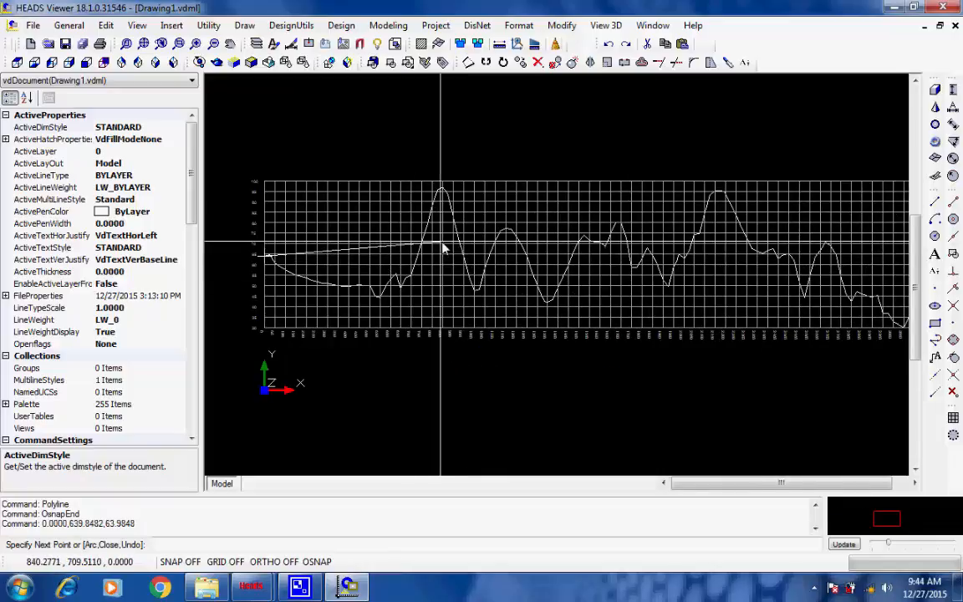
pyautogui.click(443, 247)
pyautogui.click(619, 256)
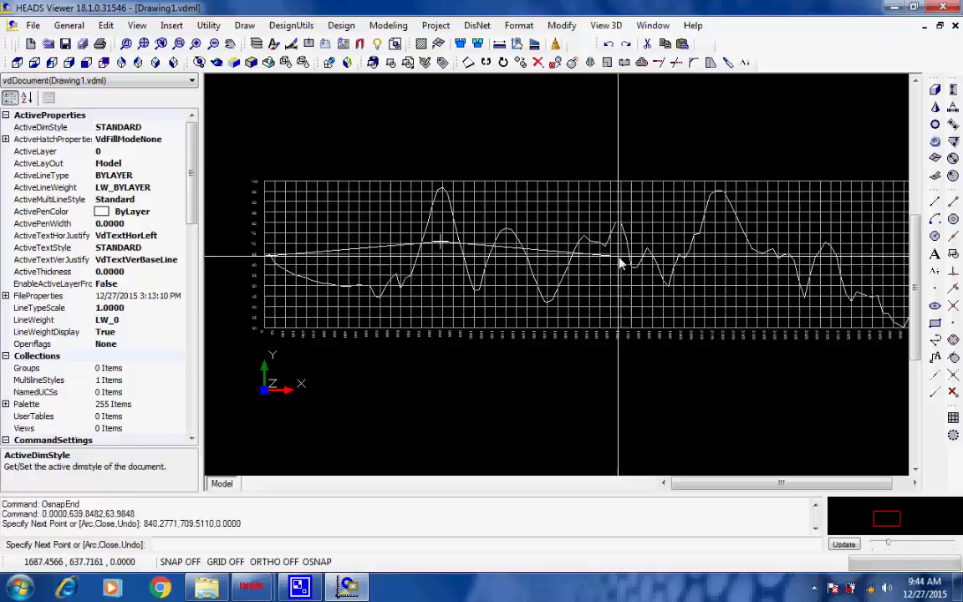
pyautogui.click(765, 277)
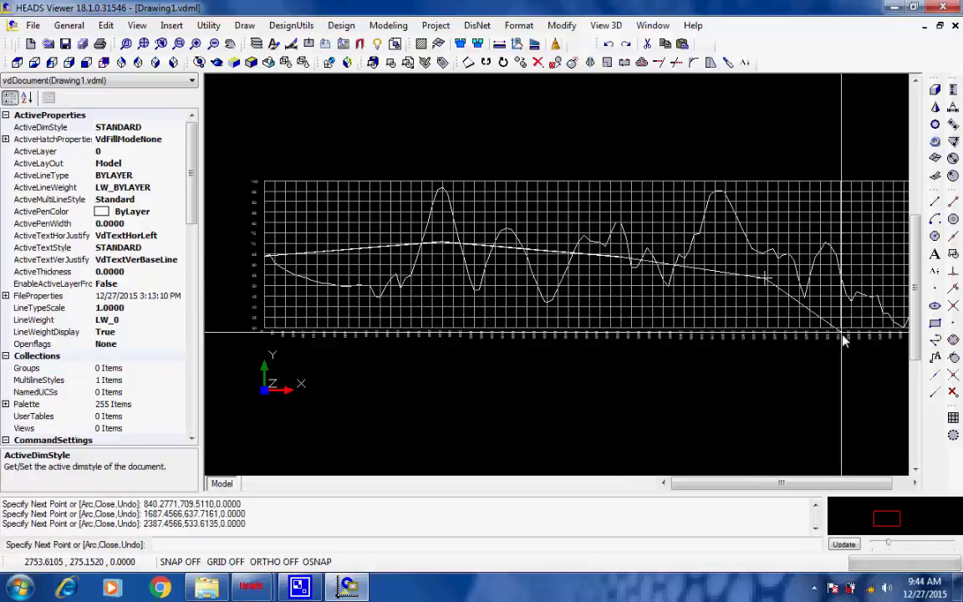
# Finish the polyline by snapping its last vertex to the ground profile's far endpoint near chainage 3252.
pyautogui.scroll(-1, 846, 339)
pyautogui.scroll(3, 778, 324)
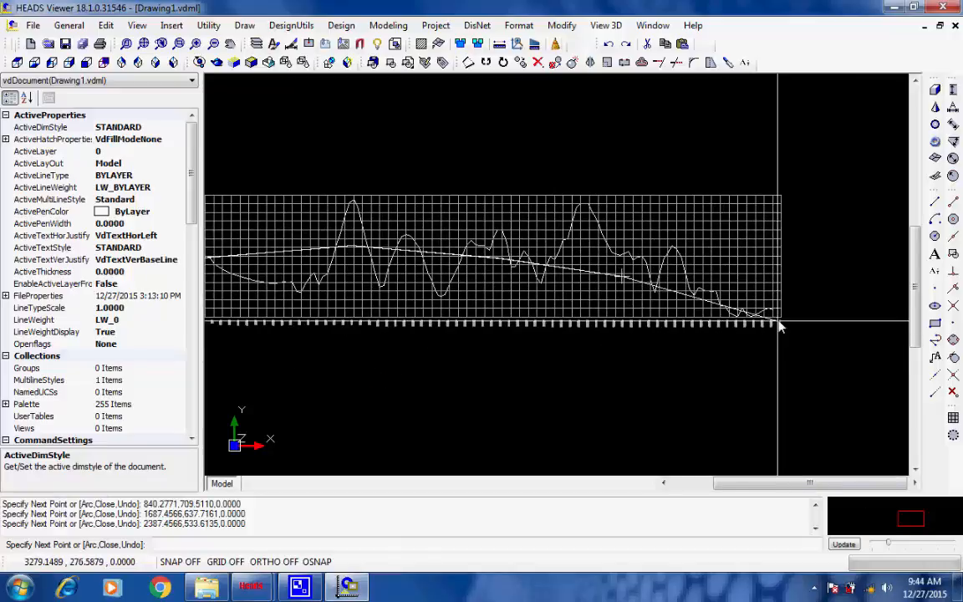
pyautogui.scroll(2, 775, 313)
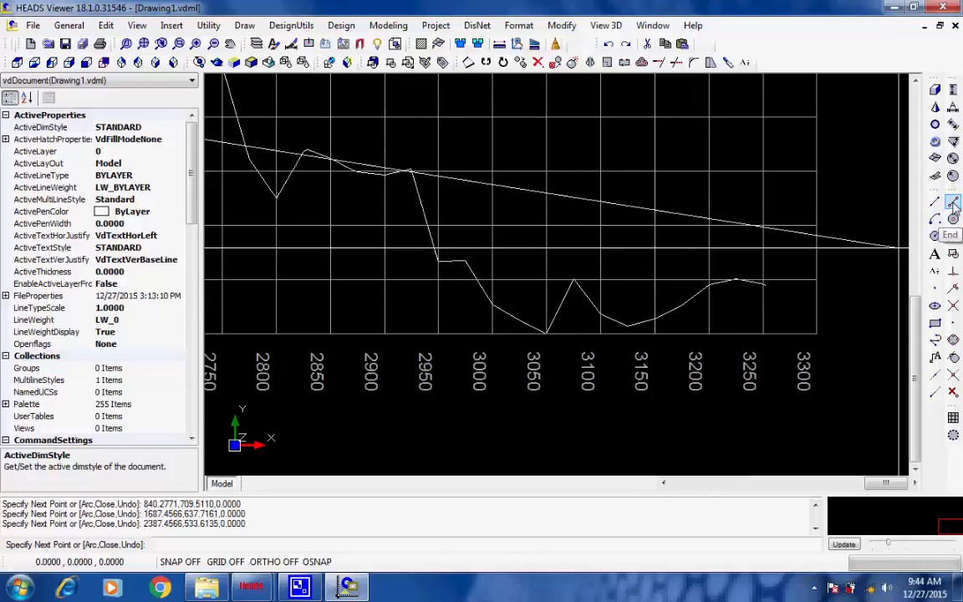
pyautogui.click(953, 203)
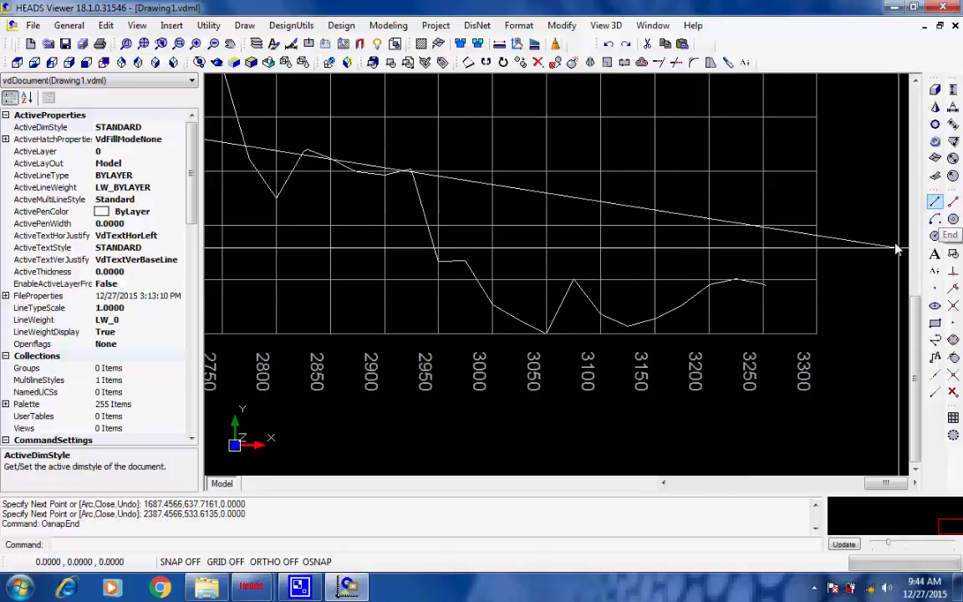
pyautogui.click(770, 290)
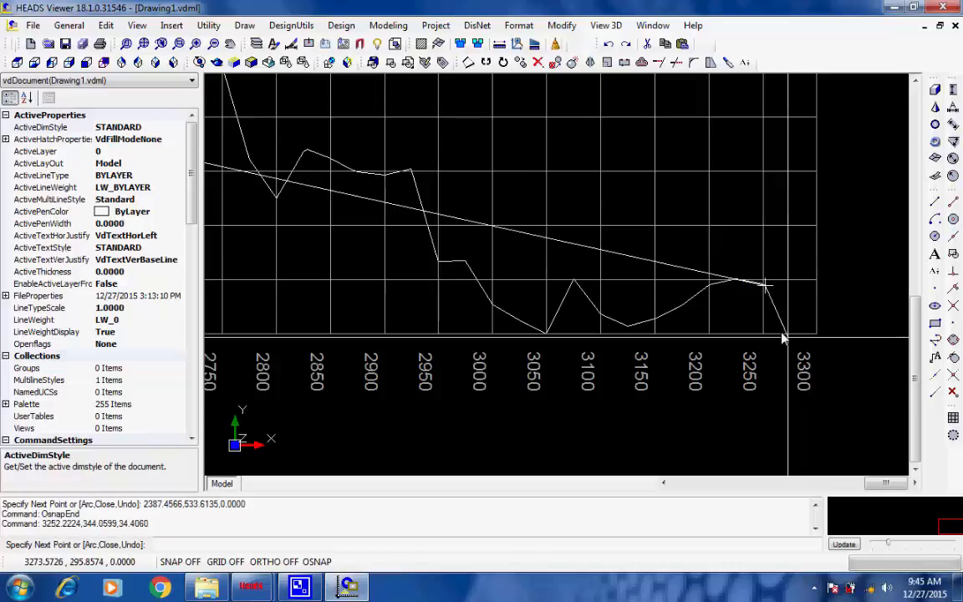
pyautogui.scroll(-1, 702, 343)
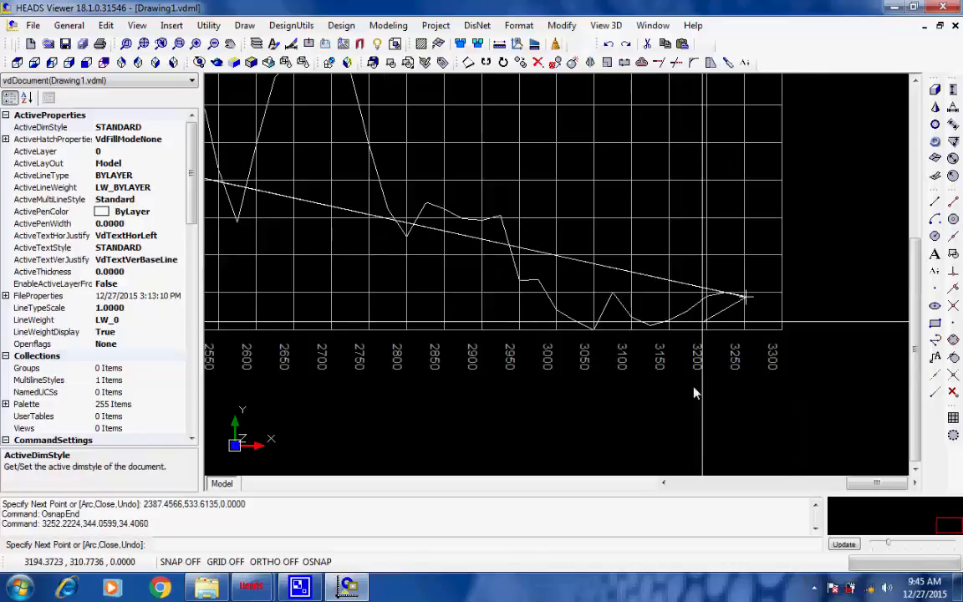
pyautogui.scroll(-1, 694, 393)
pyautogui.press('Escape')
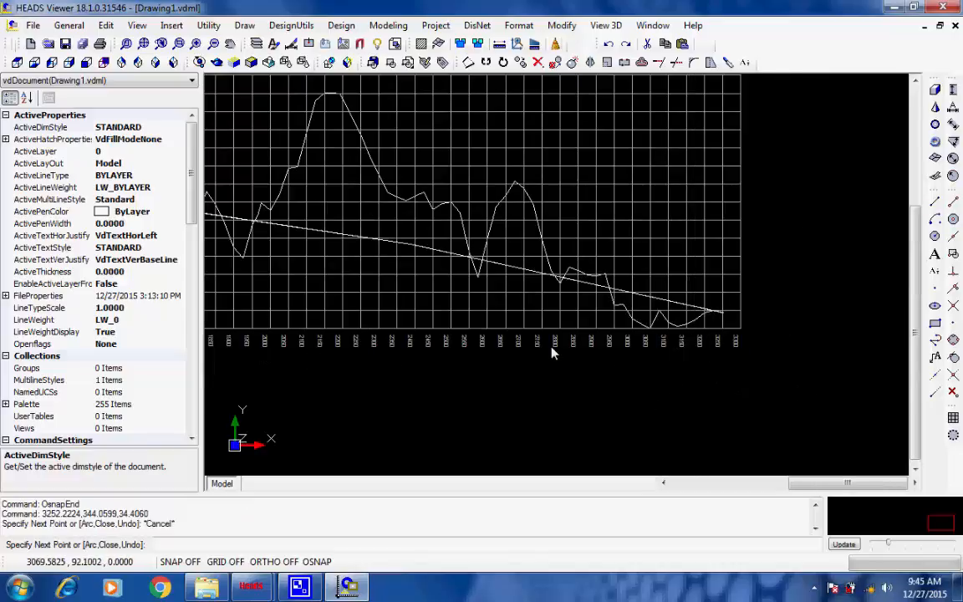
# Start a New VIP Design for the vertical alignment, using the drawn grade polyline as its source.
pyautogui.scroll(-1, 384, 294)
pyautogui.moveTo(387, 278); pyautogui.dragTo(601, 297, button='middle')
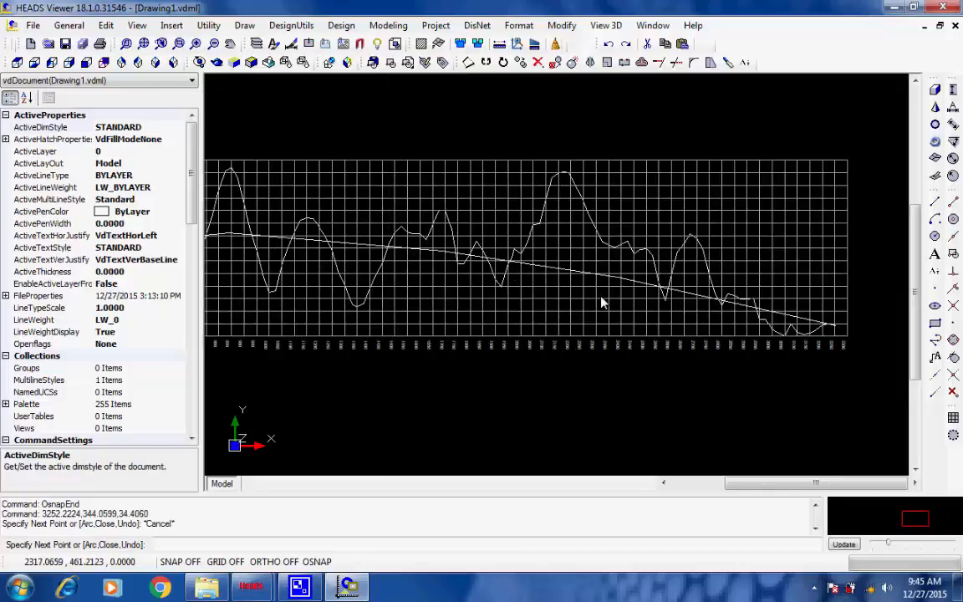
pyautogui.scroll(-1, 518, 309)
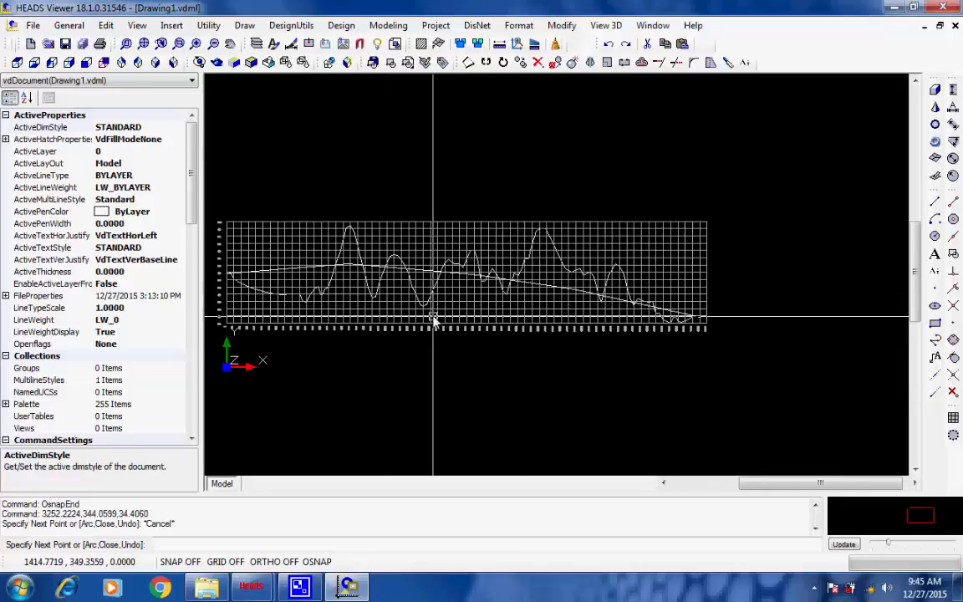
pyautogui.scroll(2, 518, 311)
pyautogui.scroll(-1, 519, 310)
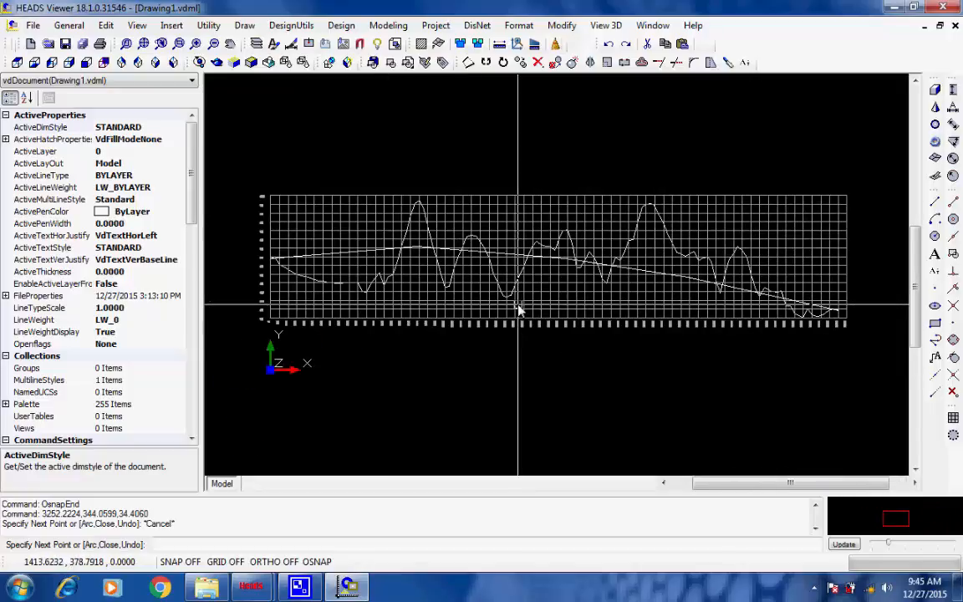
pyautogui.click(341, 26)
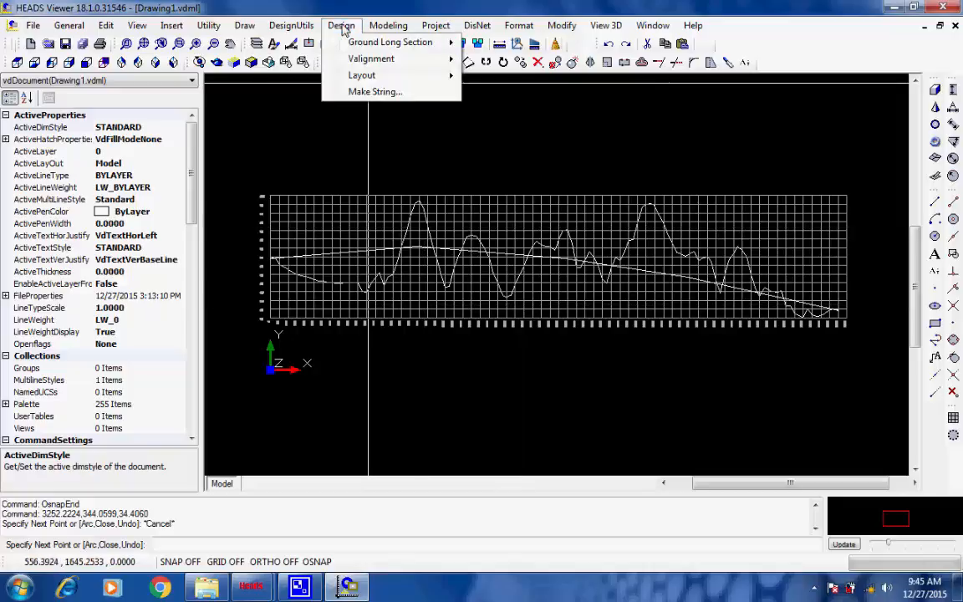
pyautogui.moveTo(322, 58)
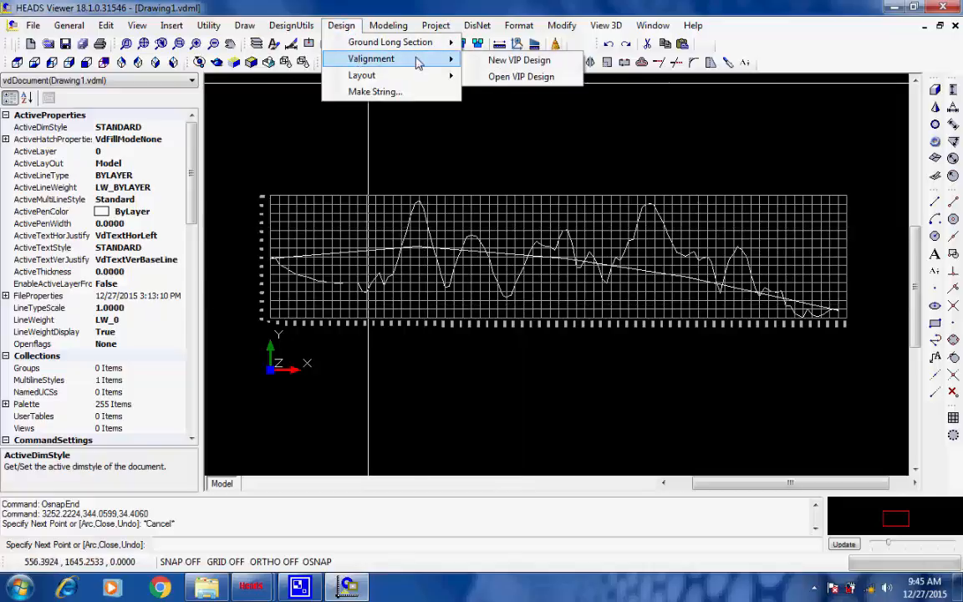
pyautogui.click(544, 61)
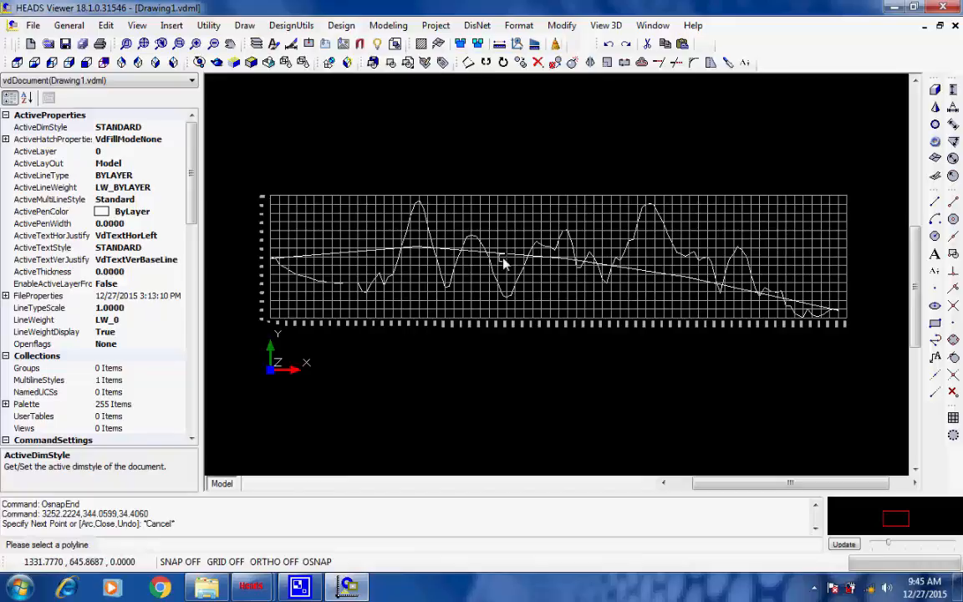
pyautogui.scroll(3, 503, 261)
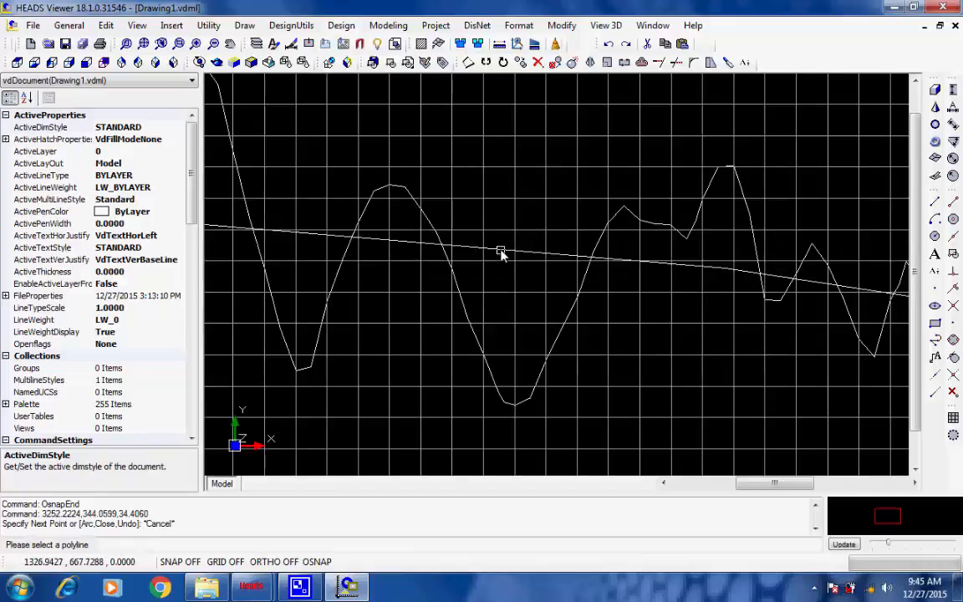
pyautogui.click(627, 261)
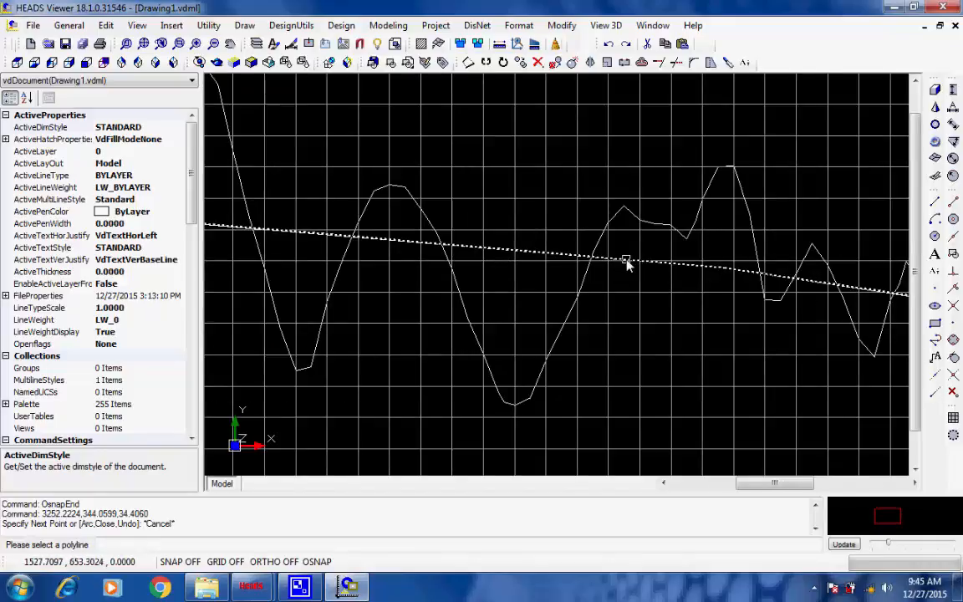
pyautogui.rightClick(549, 156)
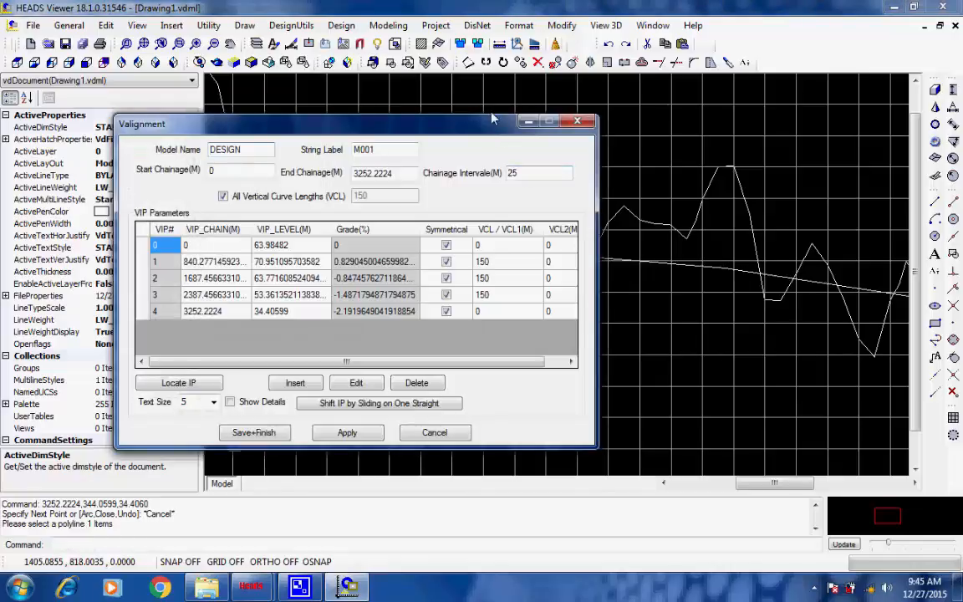
# Apply the vertical alignment for string M001 of model DESIGN with chainage interval 25 and all vertical curve lengths at 150.
pyautogui.moveTo(493, 119); pyautogui.dragTo(506, 78)
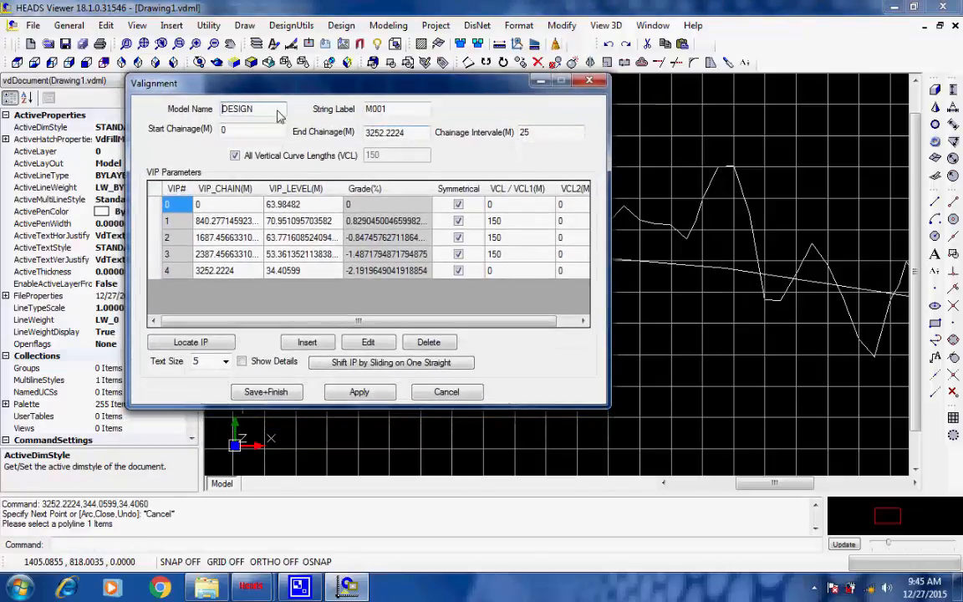
pyautogui.moveTo(251, 109); pyautogui.dragTo(176, 107)
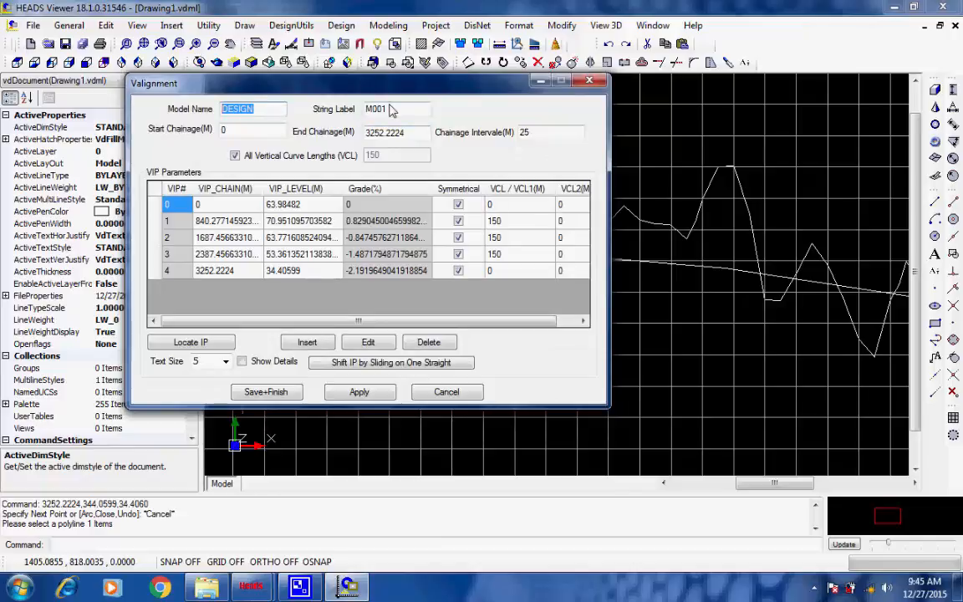
pyautogui.press('Tab')
pyautogui.press('Tab')
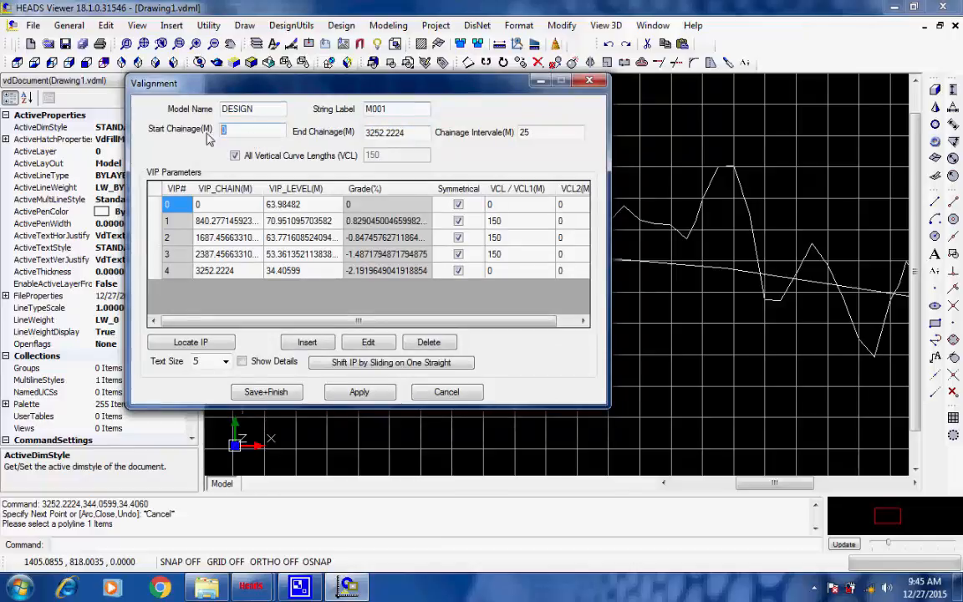
pyautogui.press('Tab')
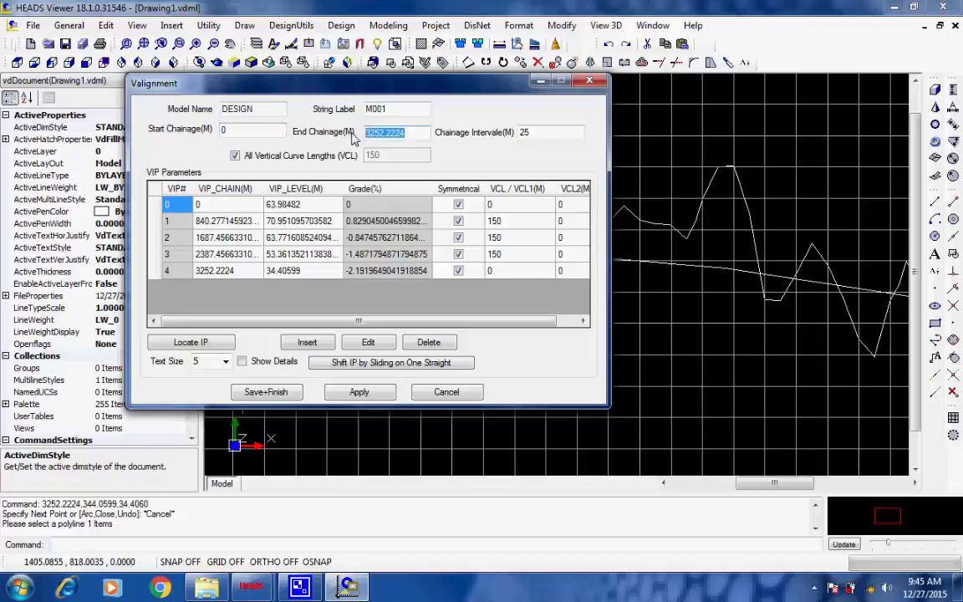
pyautogui.press('Tab')
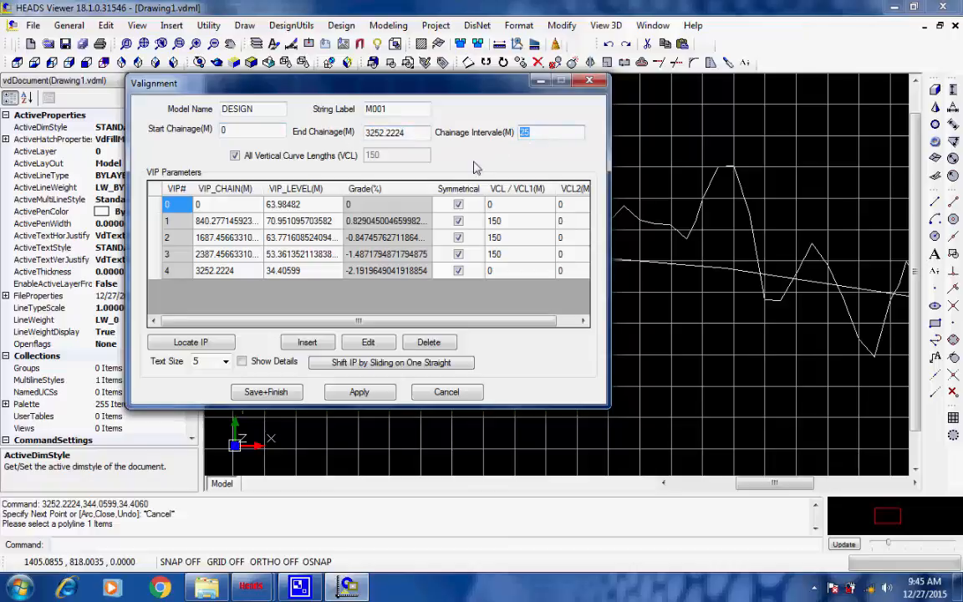
pyautogui.click(235, 156)
pyautogui.click(236, 156)
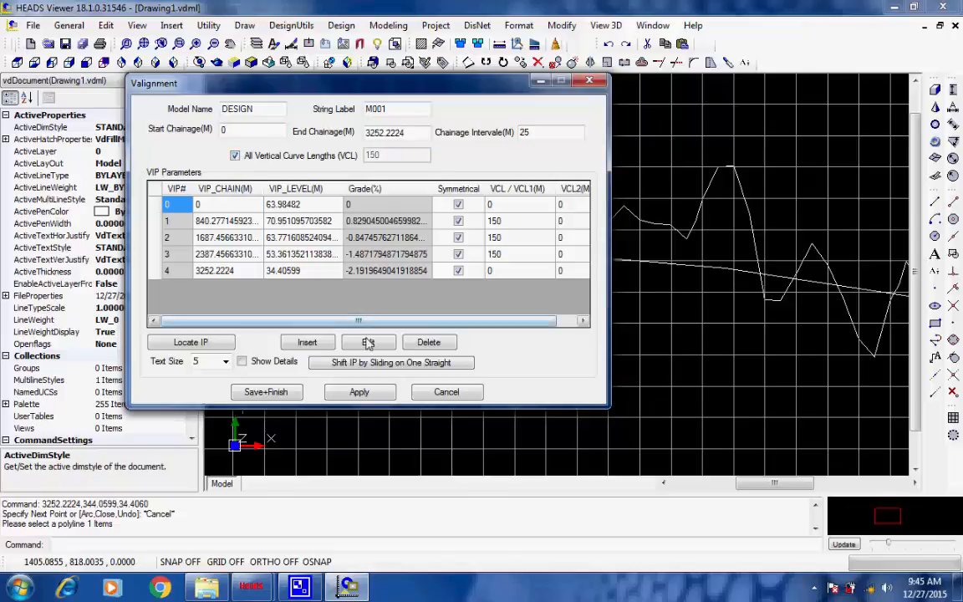
pyautogui.click(360, 392)
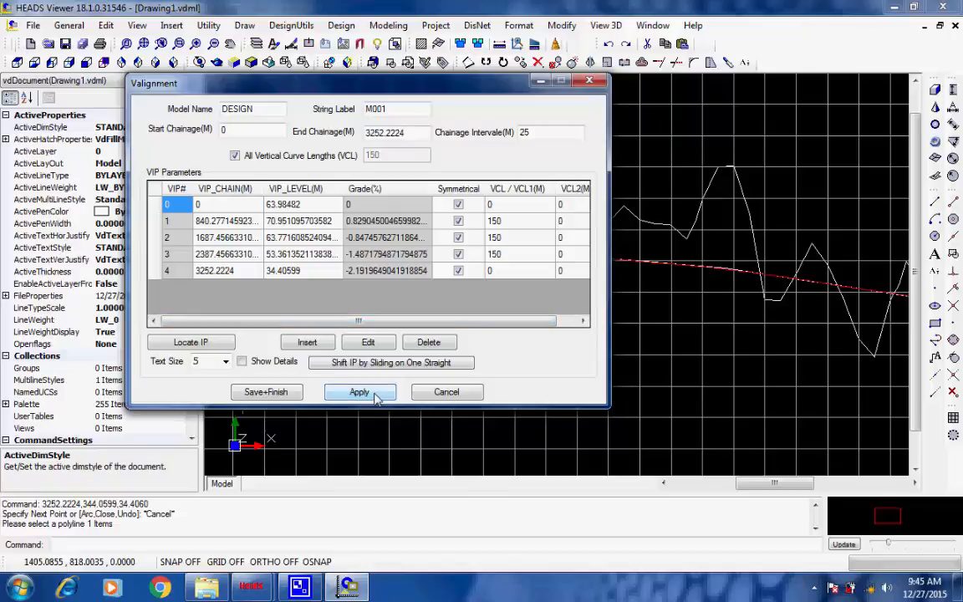
# Save the vertical alignment and process it for string M001 of model DESIGN at chainage interval 25, acknowledging the design report.
pyautogui.click(266, 392)
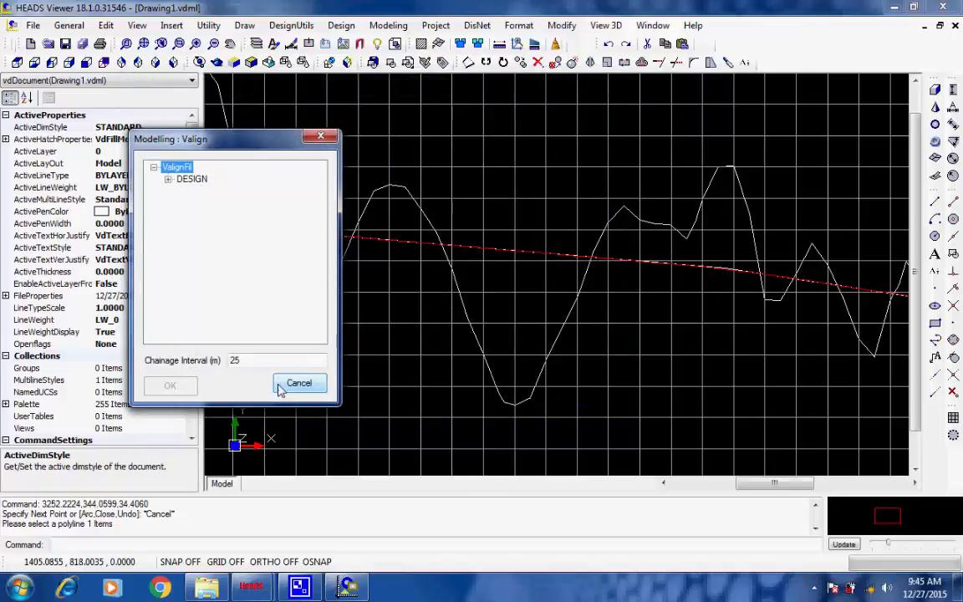
pyautogui.click(168, 179)
pyautogui.click(200, 192)
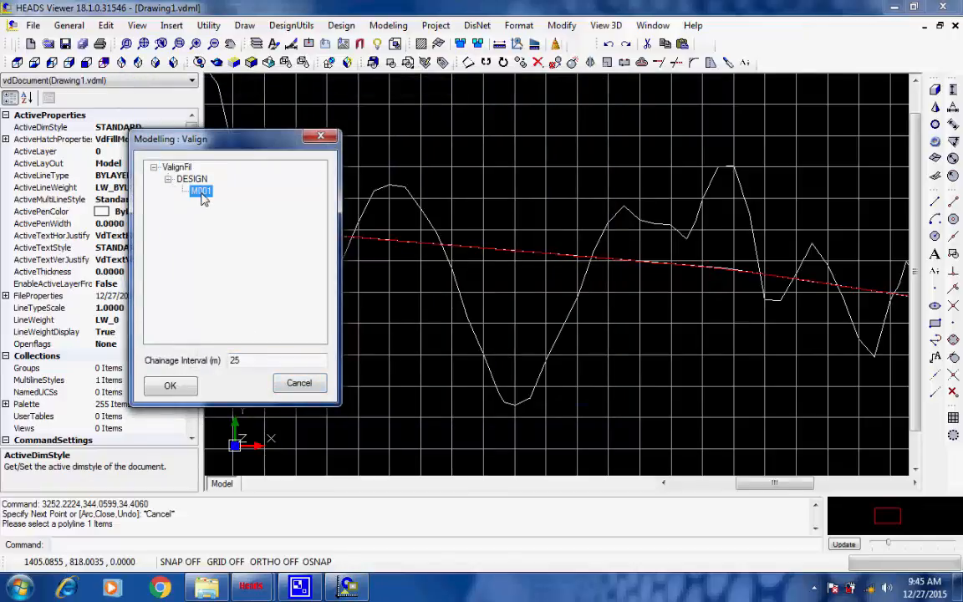
pyautogui.click(172, 386)
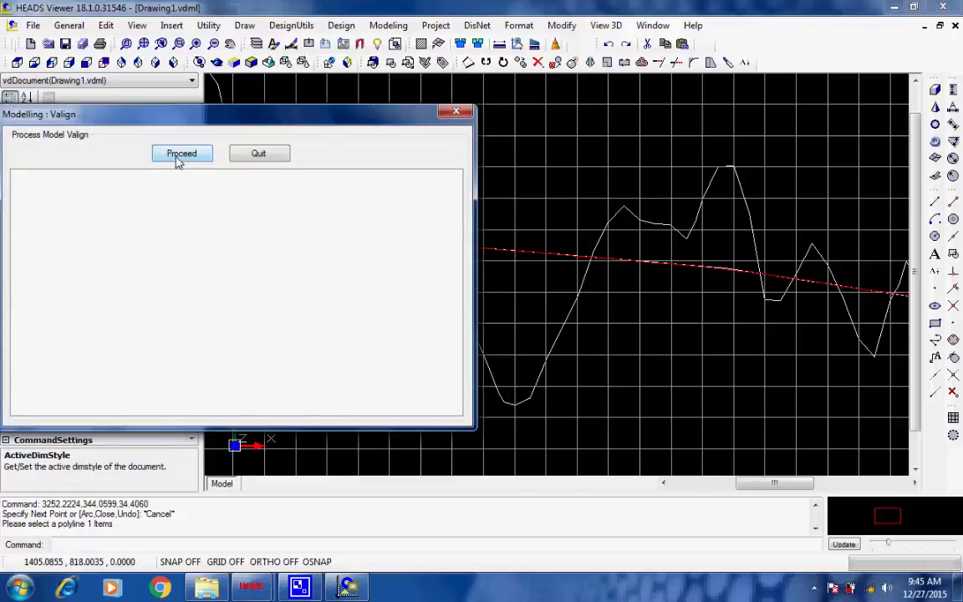
pyautogui.click(178, 158)
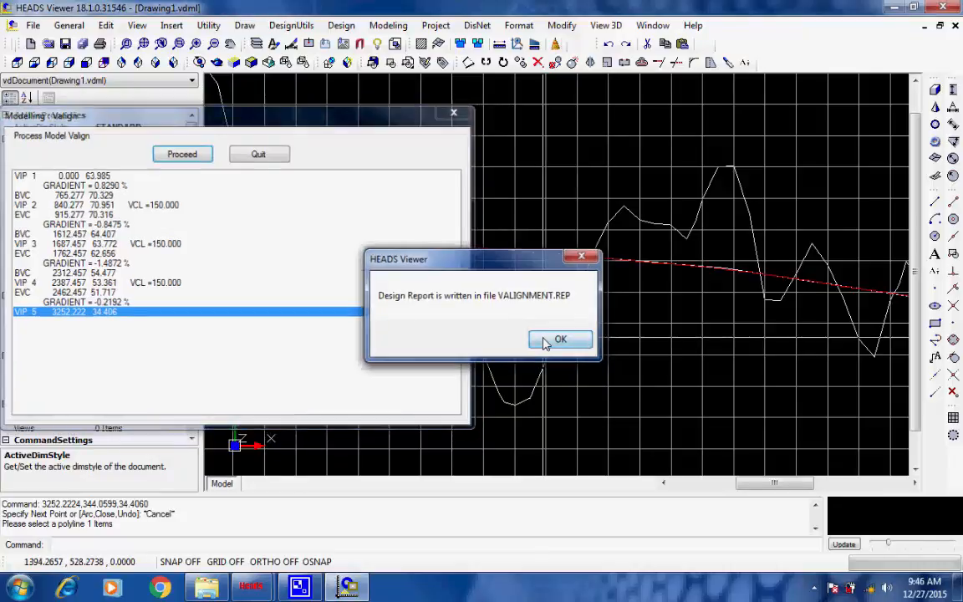
pyautogui.click(554, 339)
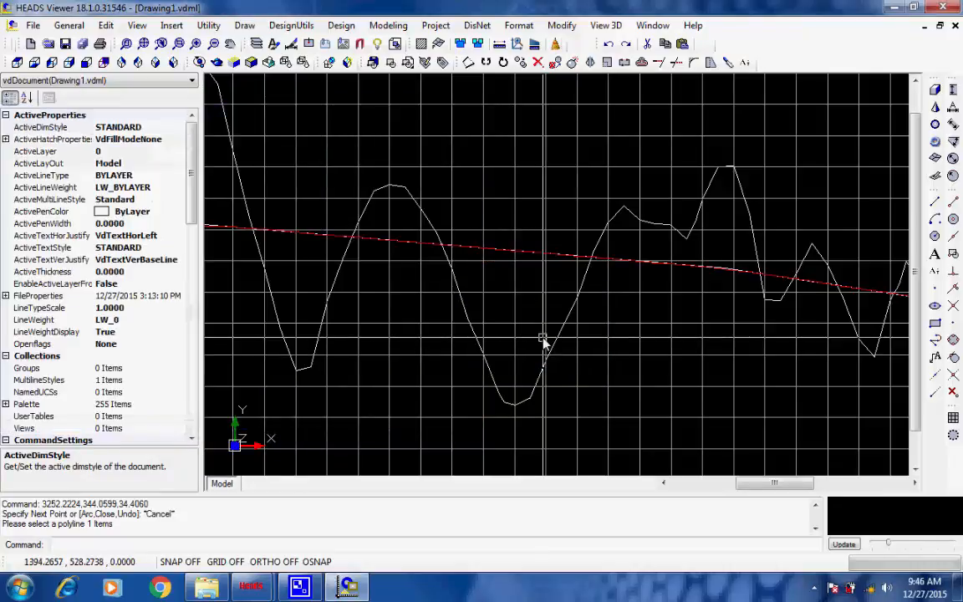
# Leave the viewer and draw the vertical profile with scale 1 in the X direction and 10 in the Y direction.
pyautogui.click(943, 8)
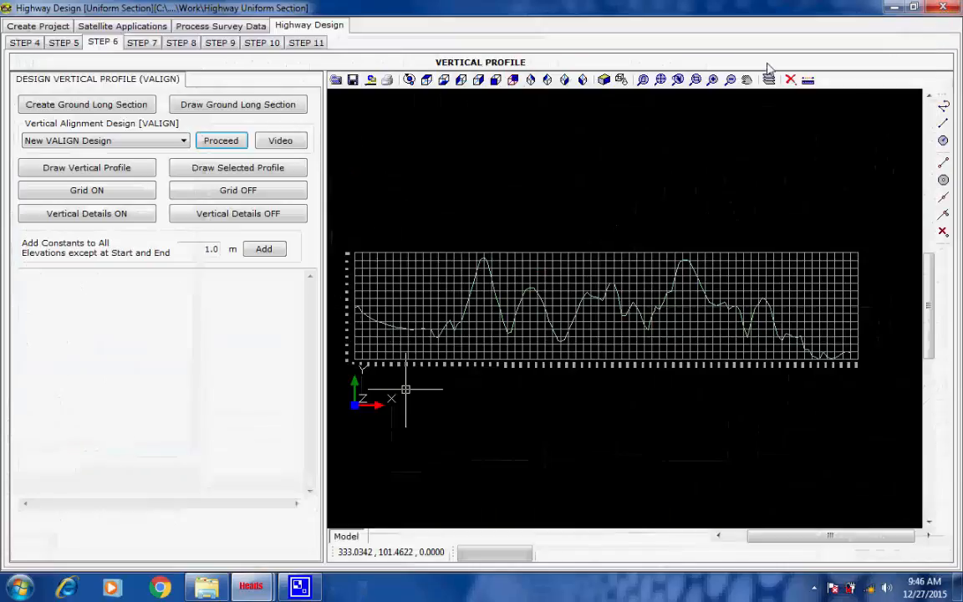
pyautogui.click(98, 169)
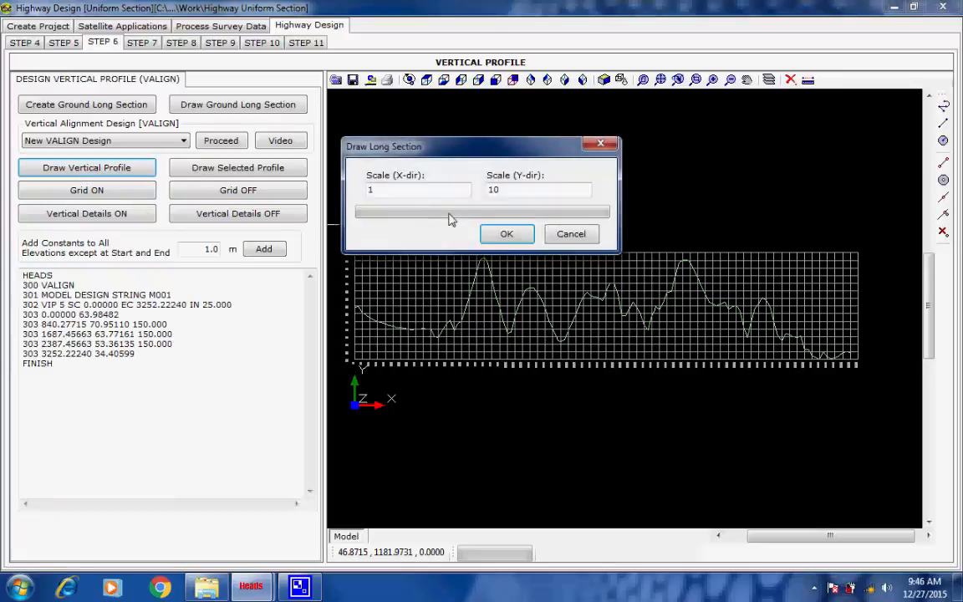
pyautogui.click(503, 234)
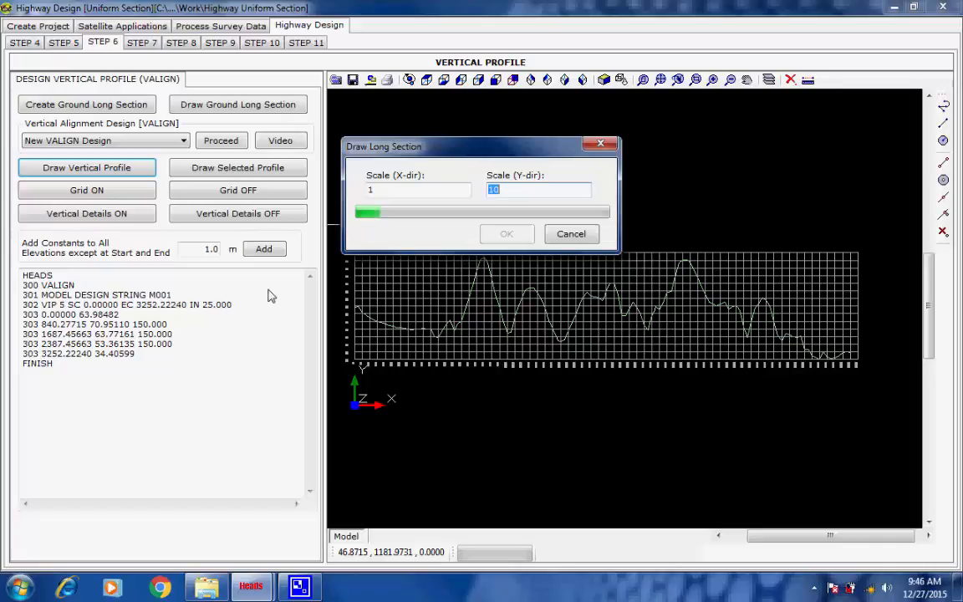
pyautogui.click(299, 587)
pyautogui.click(784, 550)
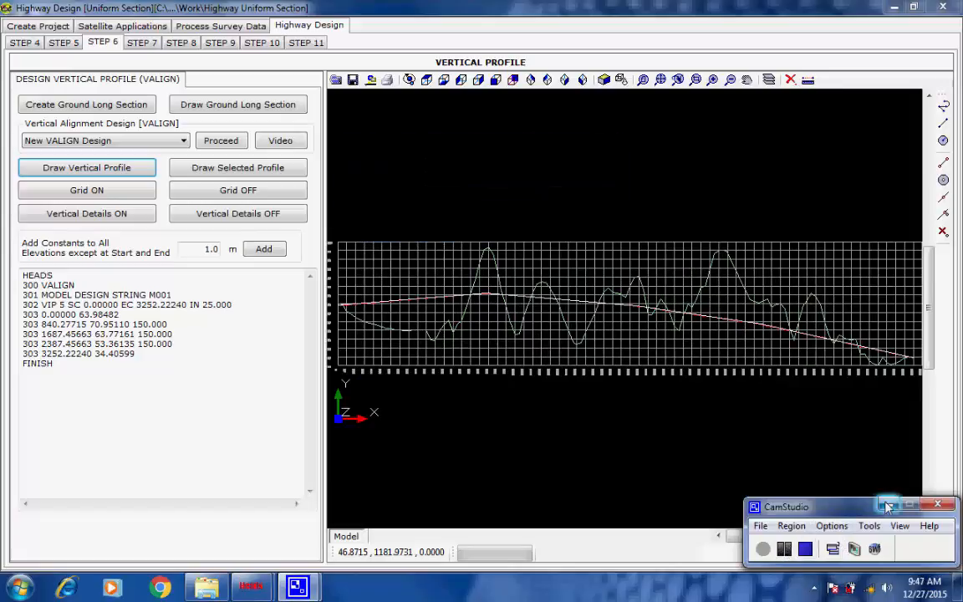
pyautogui.click(887, 506)
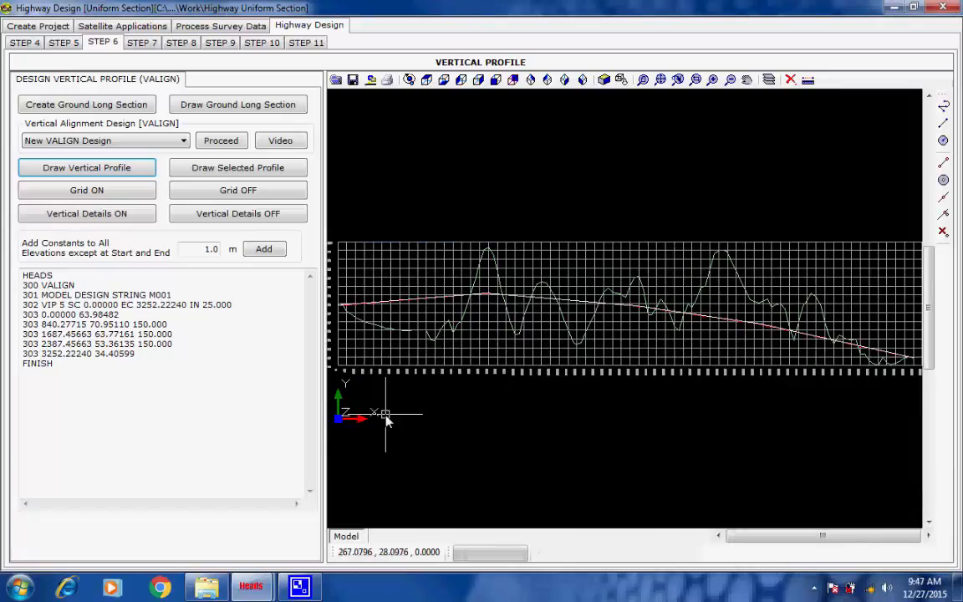
# Turn on the vertical details for string M001 of model DESIGN with a text size of 5 mm.
pyautogui.click(106, 216)
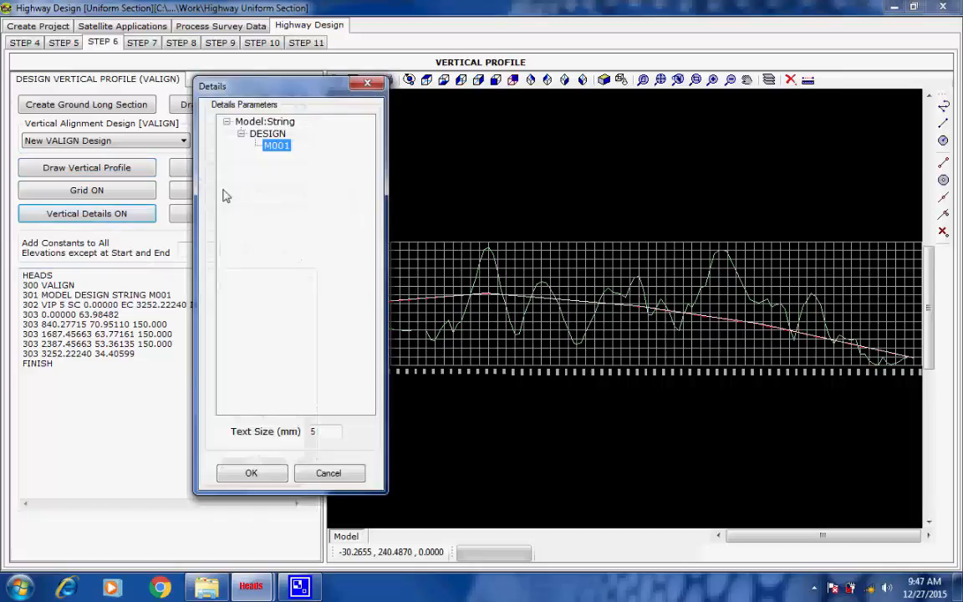
pyautogui.click(268, 474)
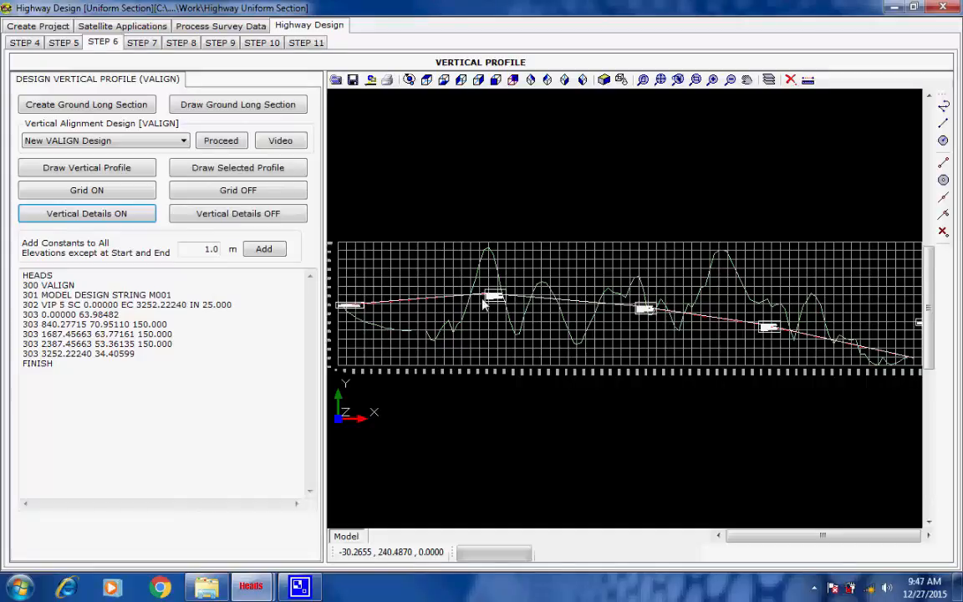
# Examine the chainage, level, curve length and grade details labelled at the three intermediate VIPs along the profile.
pyautogui.scroll(1, 481, 301)
pyautogui.scroll(10, 493, 299)
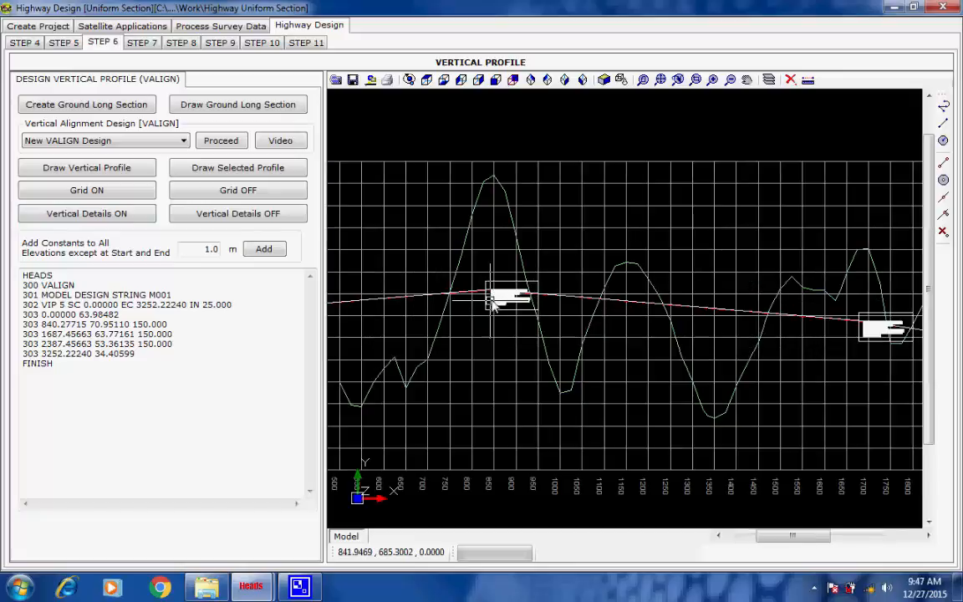
pyautogui.scroll(4, 493, 300)
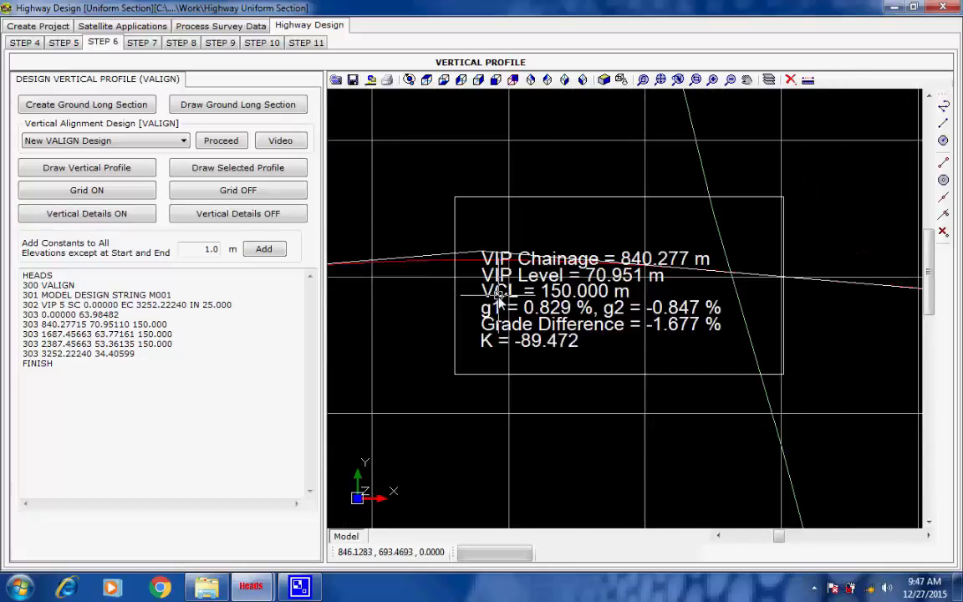
pyautogui.scroll(-7, 493, 295)
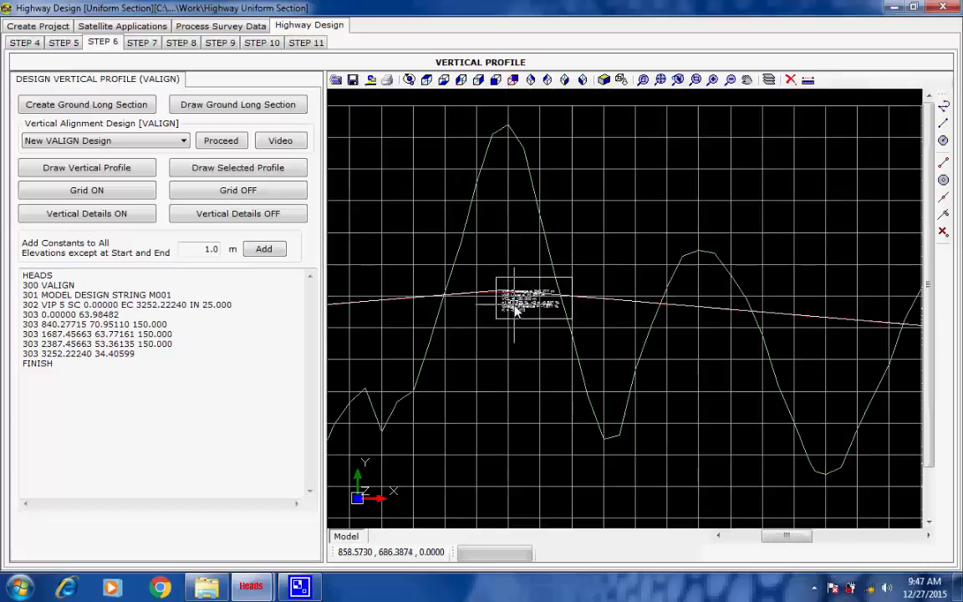
pyautogui.scroll(-5, 515, 311)
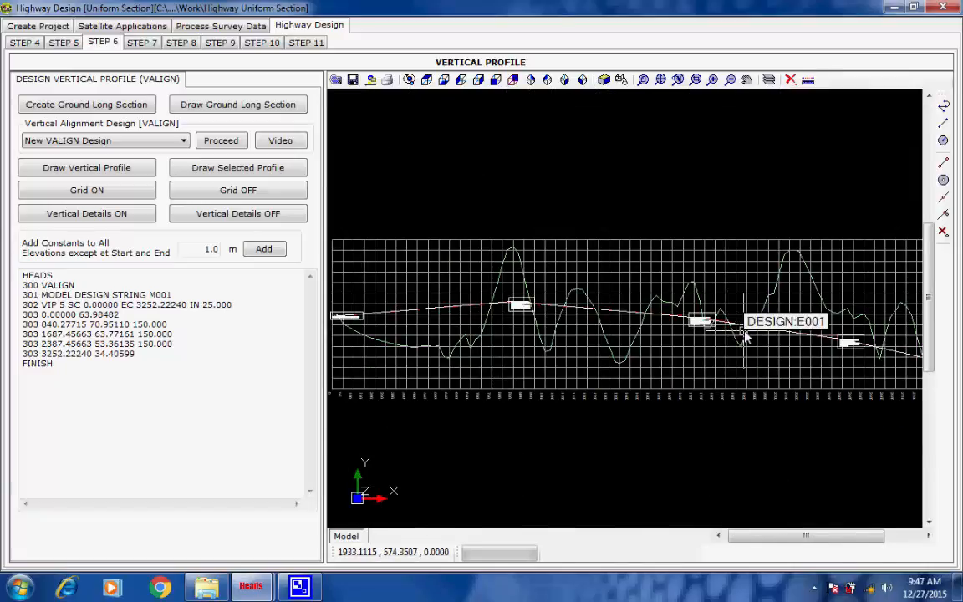
pyautogui.scroll(8, 710, 326)
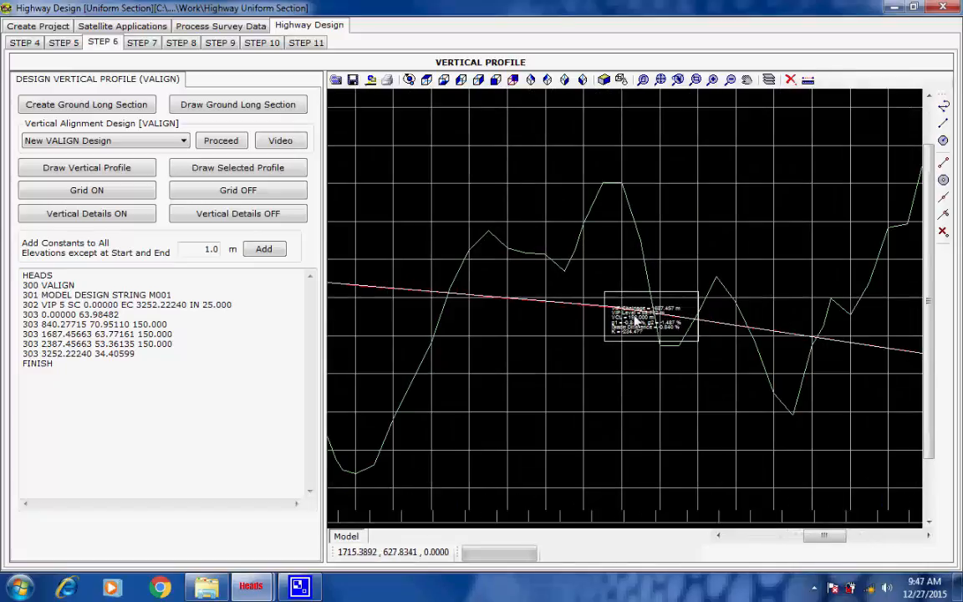
pyautogui.scroll(4, 625, 320)
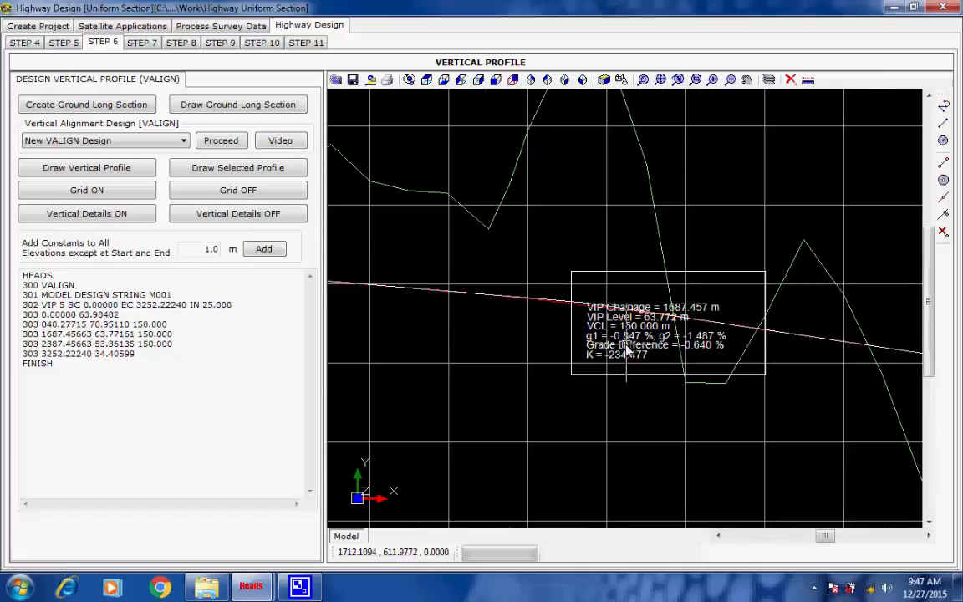
pyautogui.scroll(-4, 627, 351)
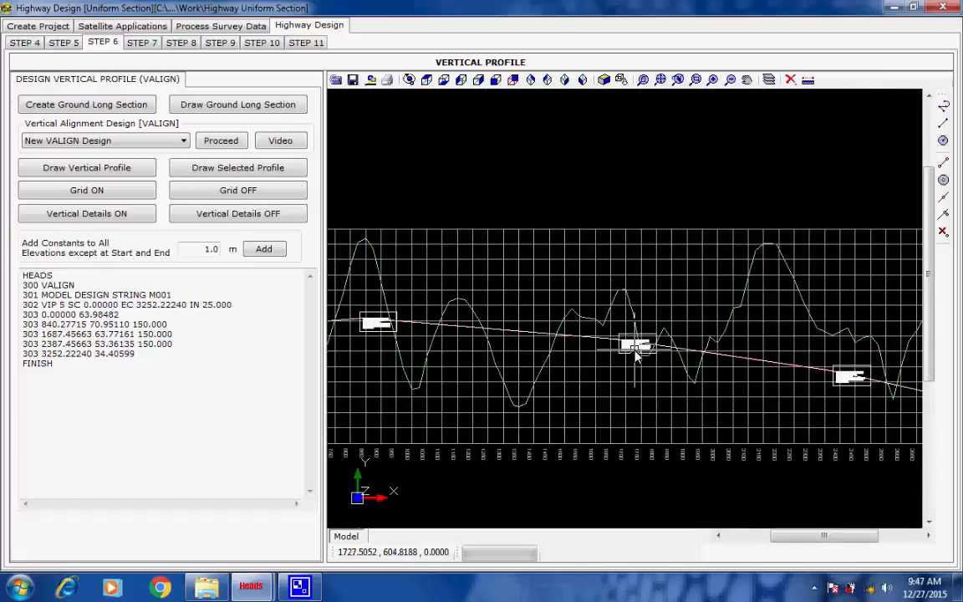
pyautogui.scroll(2, 851, 378)
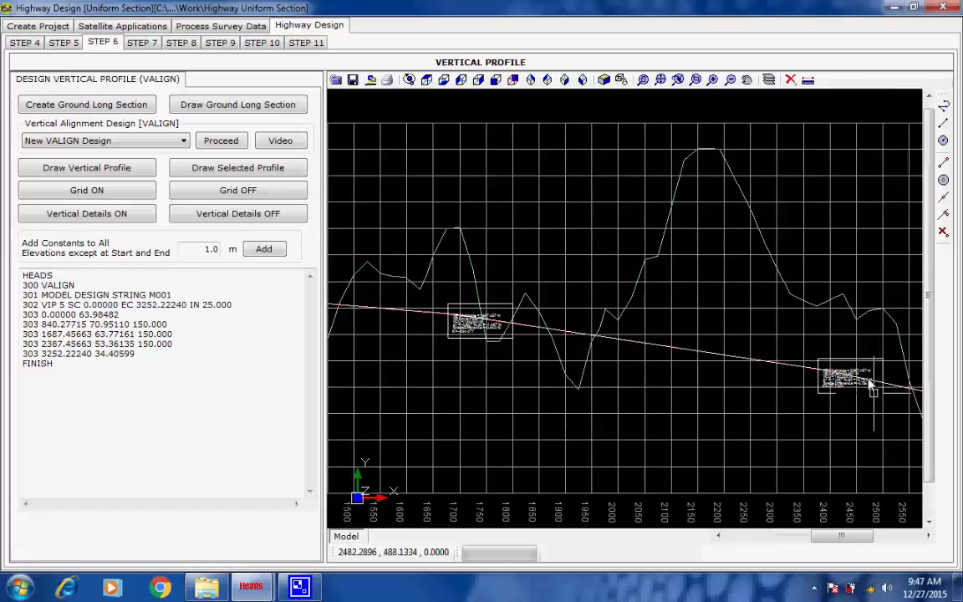
pyautogui.scroll(4, 870, 385)
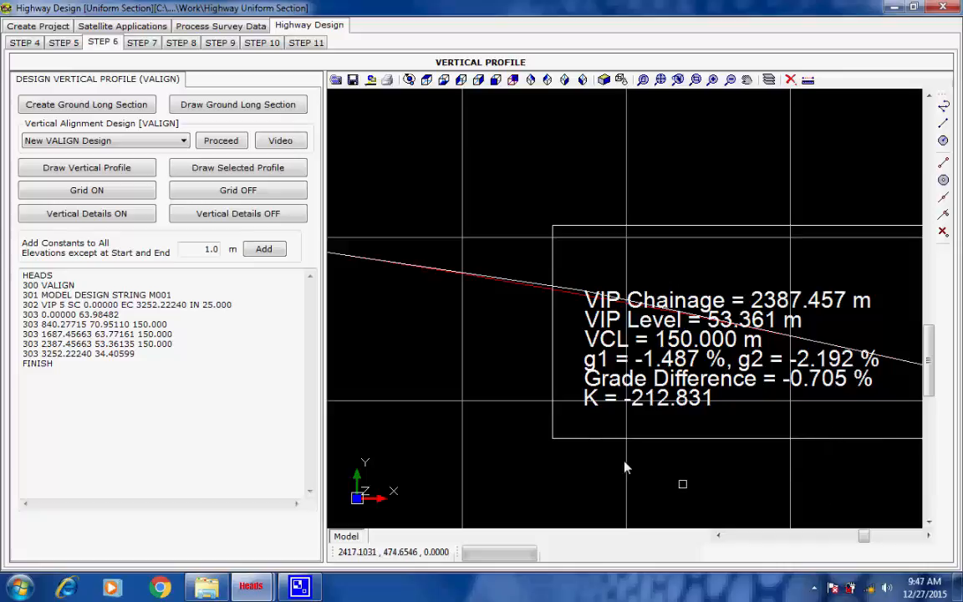
pyautogui.scroll(-6, 486, 337)
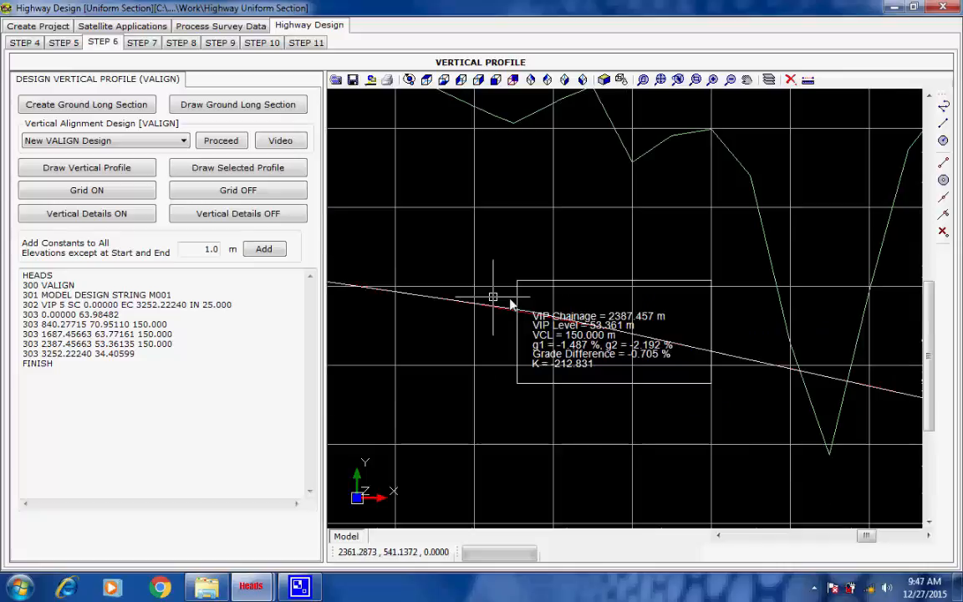
pyautogui.scroll(4, 465, 295)
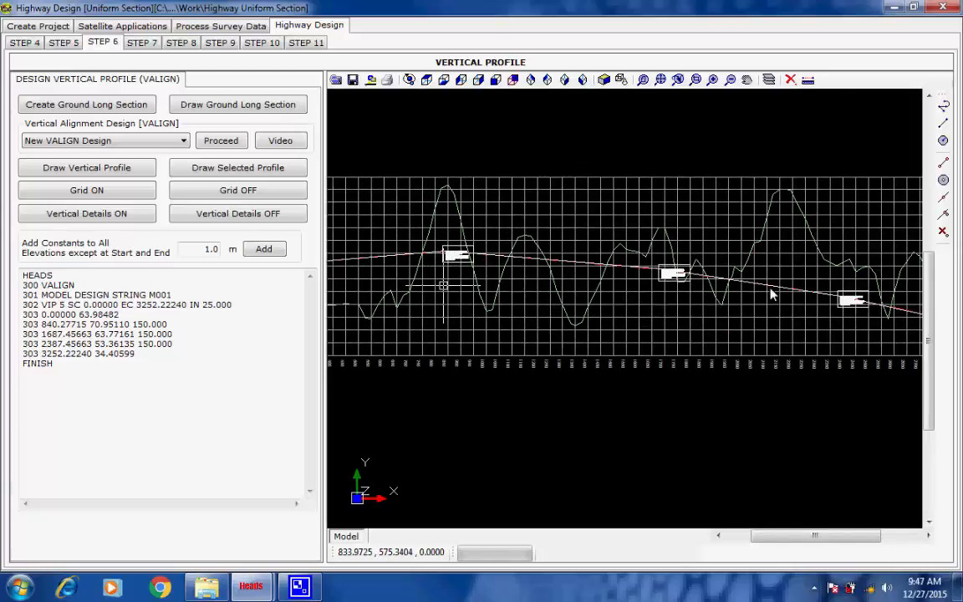
# Examine the chainage and level labels at the start and the end of the vertical profile.
pyautogui.moveTo(770, 289); pyautogui.dragTo(791, 288, button='middle')
pyautogui.scroll(4, 486, 279)
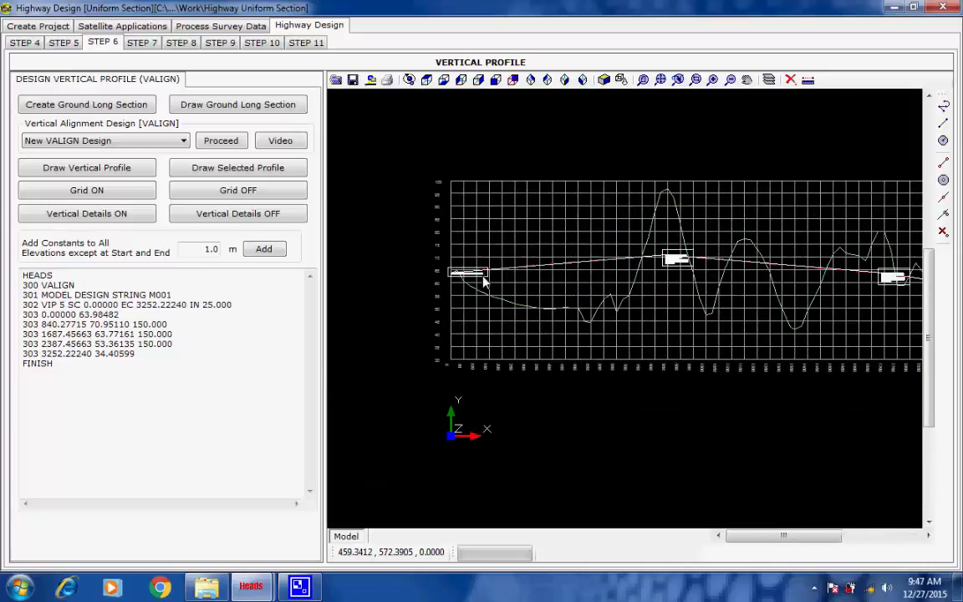
pyautogui.scroll(3, 455, 272)
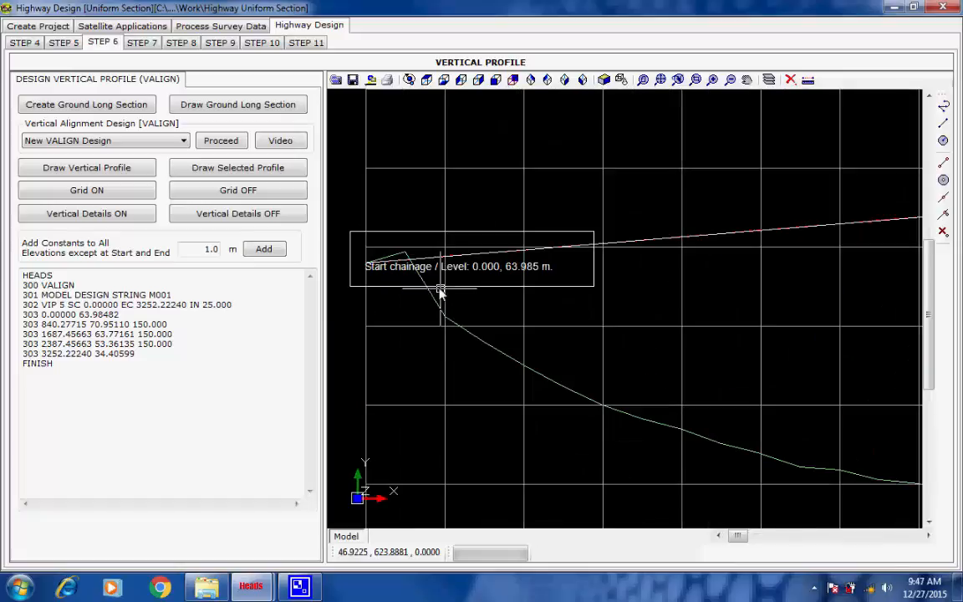
pyautogui.scroll(-2, 469, 323)
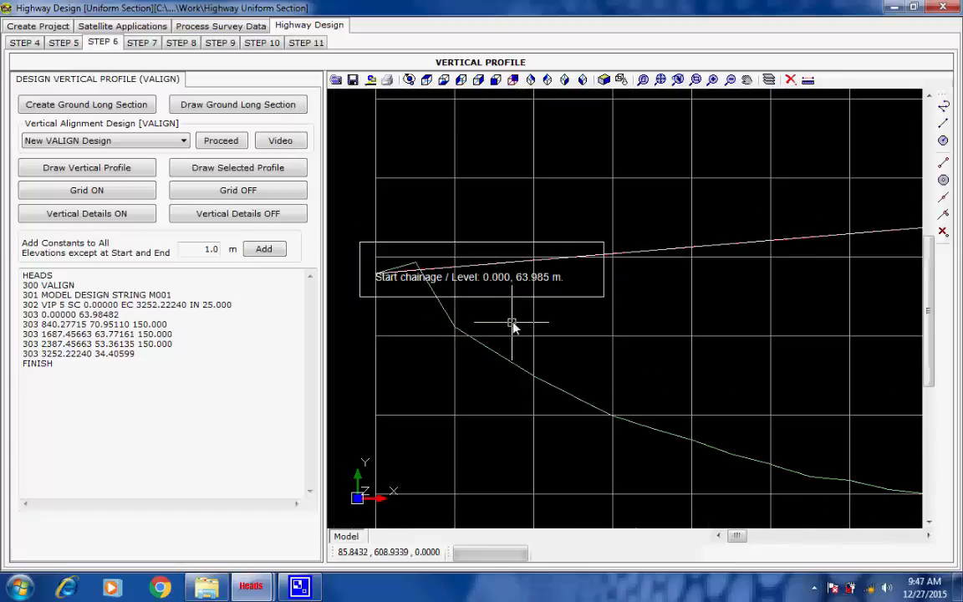
pyautogui.scroll(-3, 840, 301)
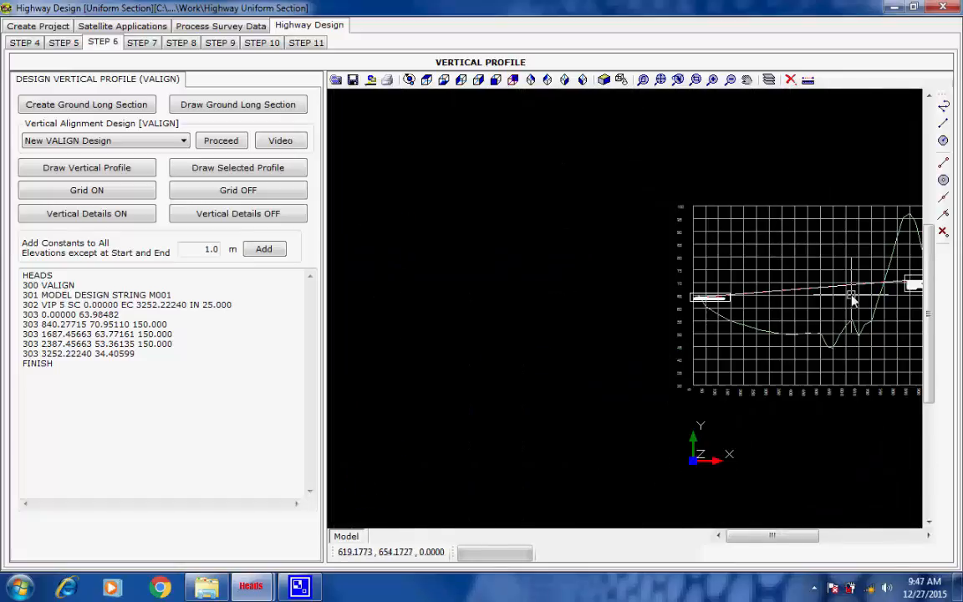
pyautogui.moveTo(851, 295); pyautogui.dragTo(494, 286, button='middle')
pyautogui.moveTo(846, 302); pyautogui.dragTo(596, 294, button='middle')
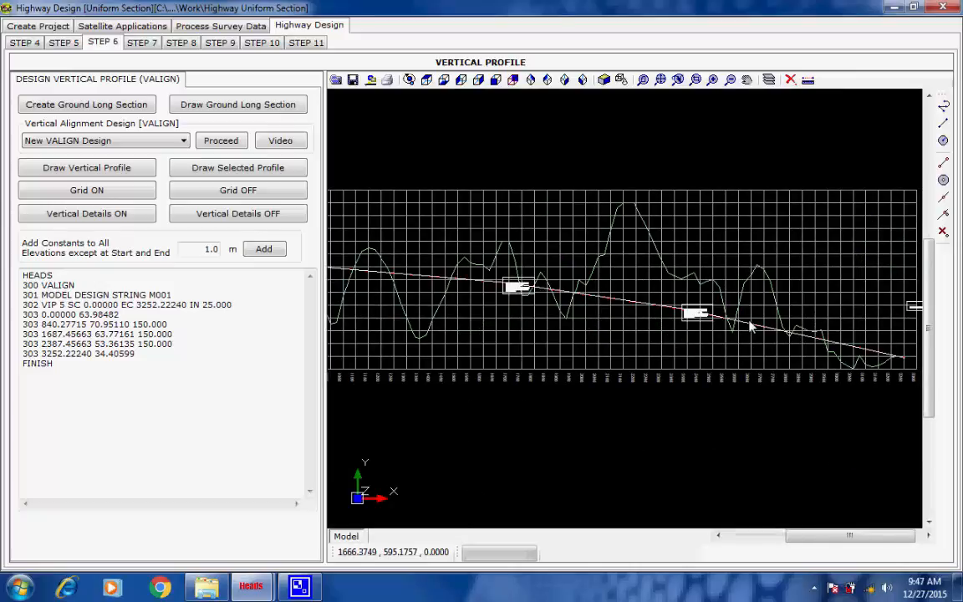
pyautogui.moveTo(832, 322); pyautogui.dragTo(599, 310, button='middle')
pyautogui.moveTo(916, 368); pyautogui.dragTo(698, 354, button='middle')
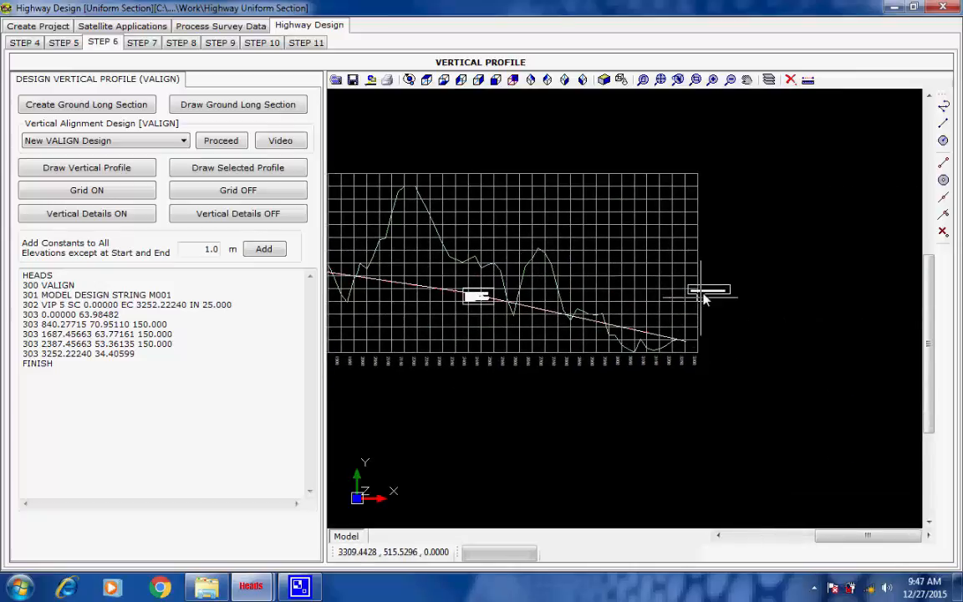
pyautogui.scroll(3, 705, 294)
pyautogui.scroll(5, 708, 297)
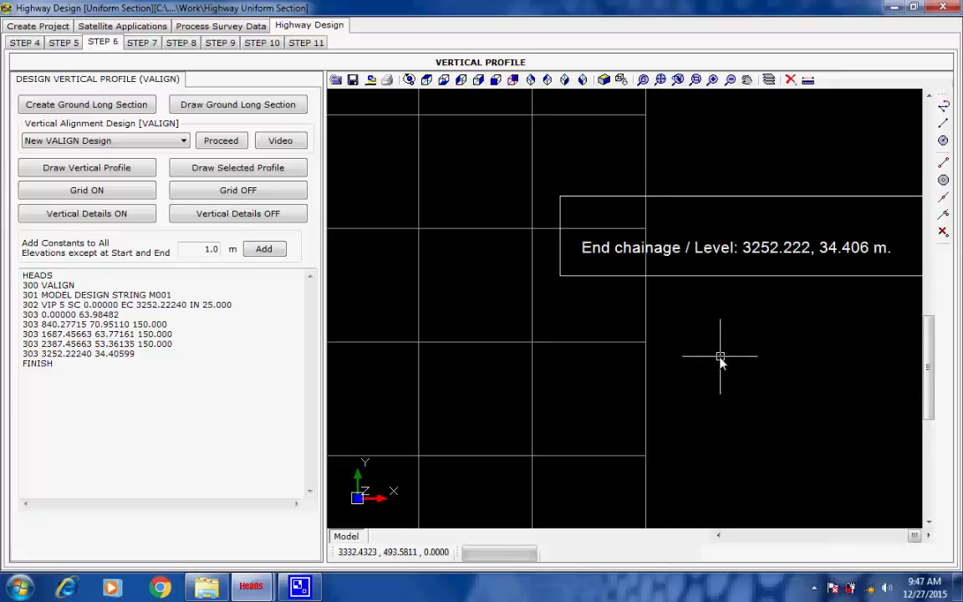
pyautogui.scroll(-3, 720, 359)
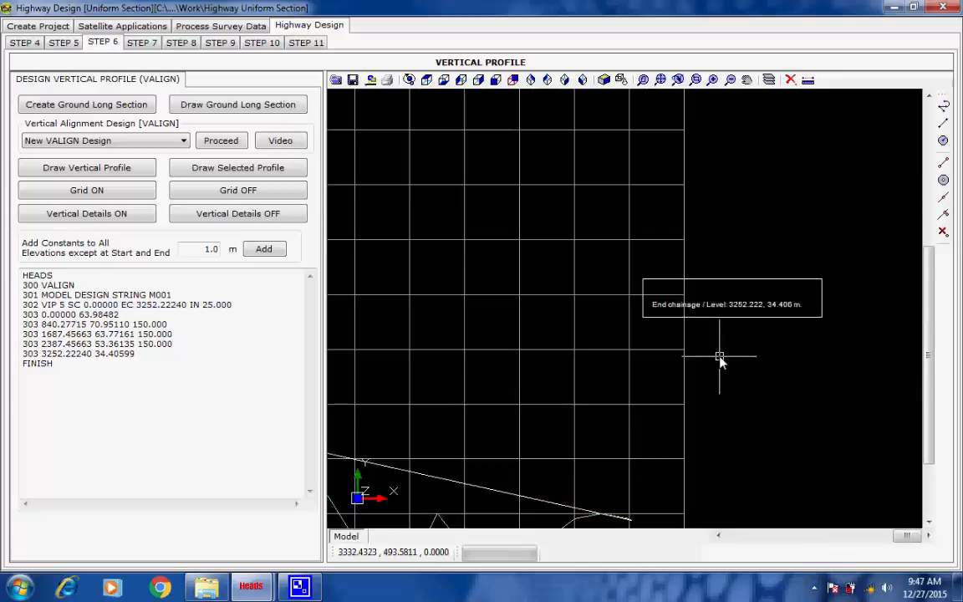
pyautogui.scroll(-4, 704, 359)
pyautogui.scroll(-4, 703, 361)
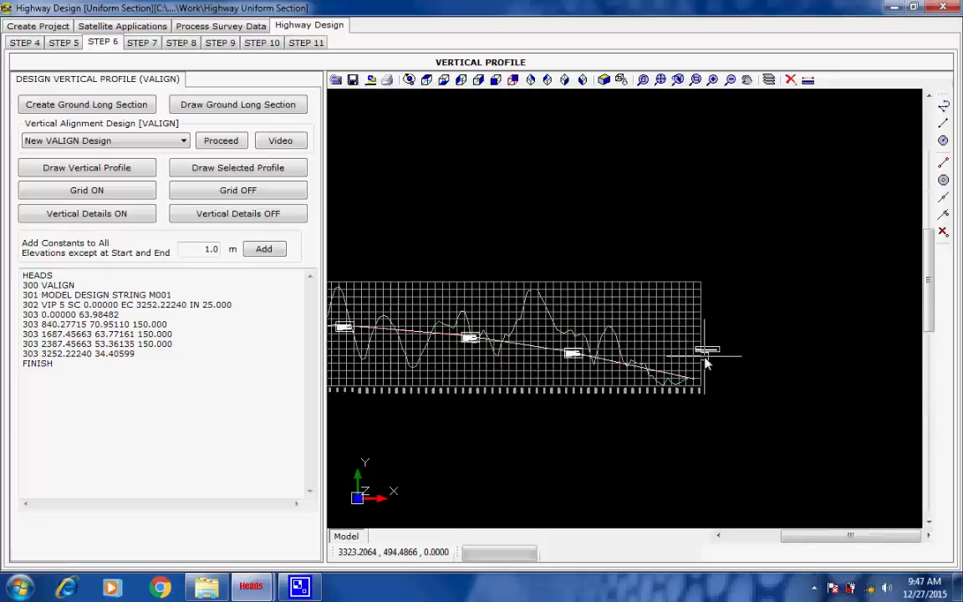
pyautogui.scroll(-1, 535, 339)
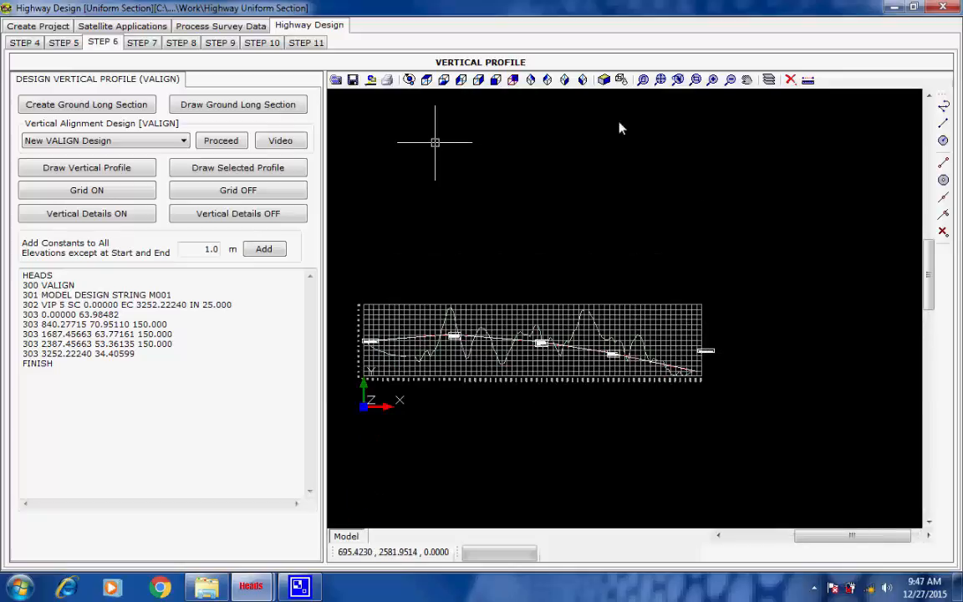
# Try zooming out, zooming in and panning the annotated profile, and fit the whole drawing in view.
pyautogui.click(659, 80)
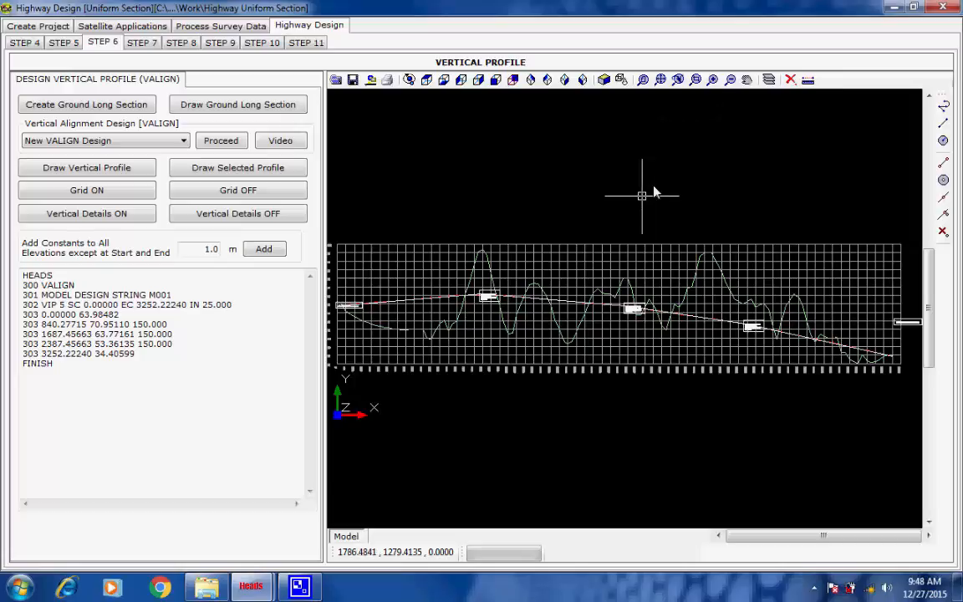
pyautogui.click(731, 80)
pyautogui.click(731, 80)
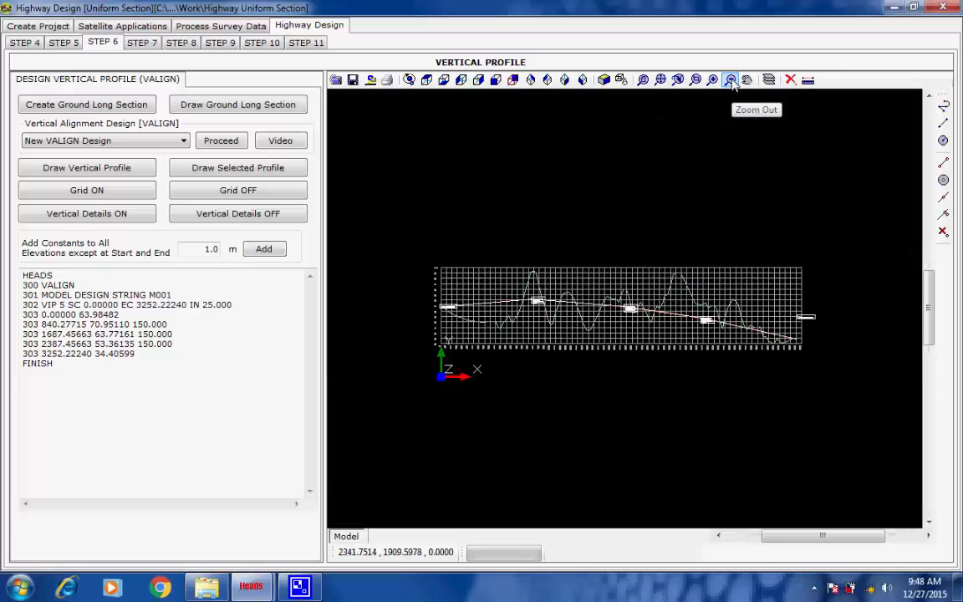
pyautogui.click(713, 80)
pyautogui.click(713, 80)
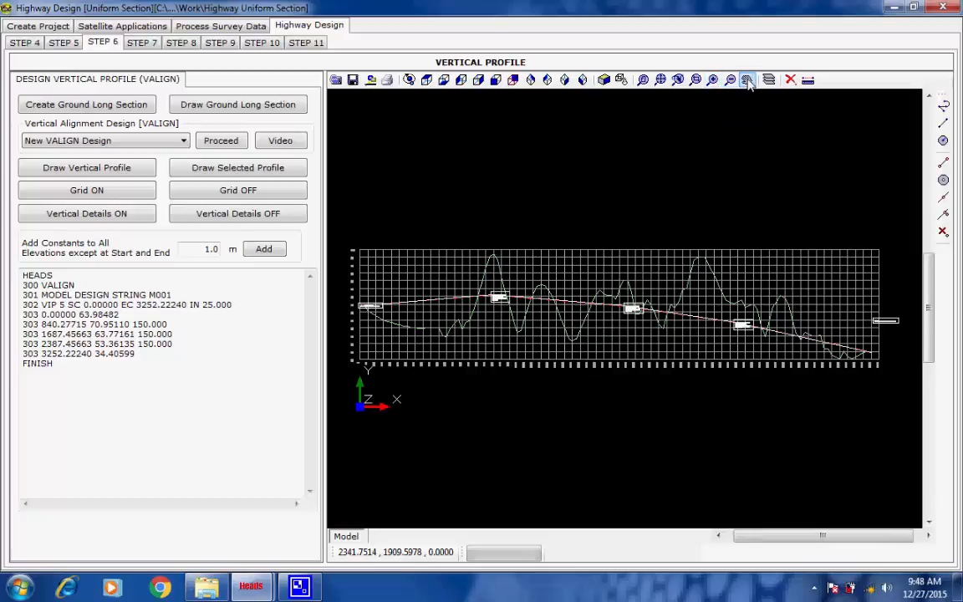
pyautogui.click(746, 80)
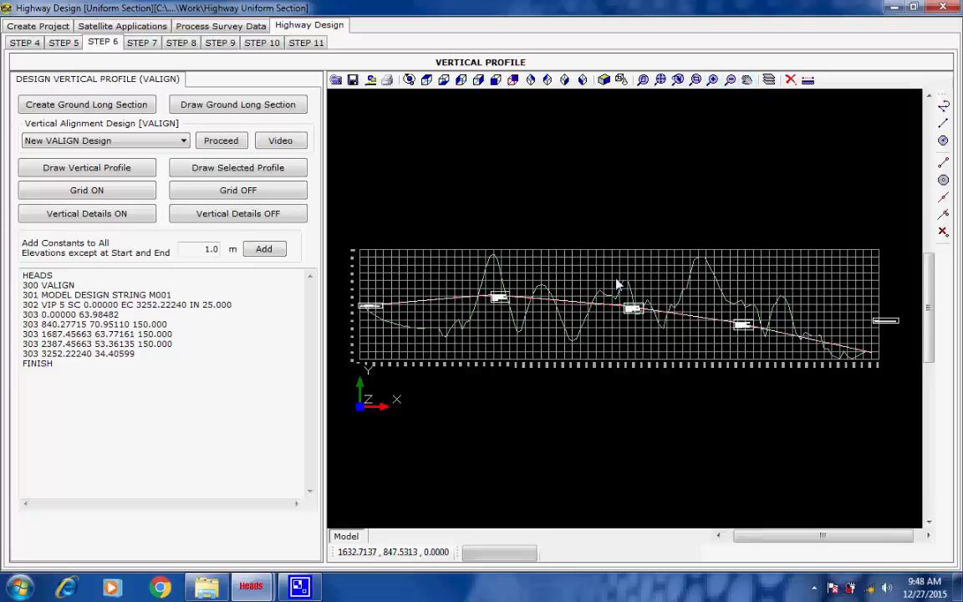
pyautogui.moveTo(539, 334); pyautogui.dragTo(595, 266)
pyautogui.moveTo(588, 276); pyautogui.dragTo(624, 268, button='middle')
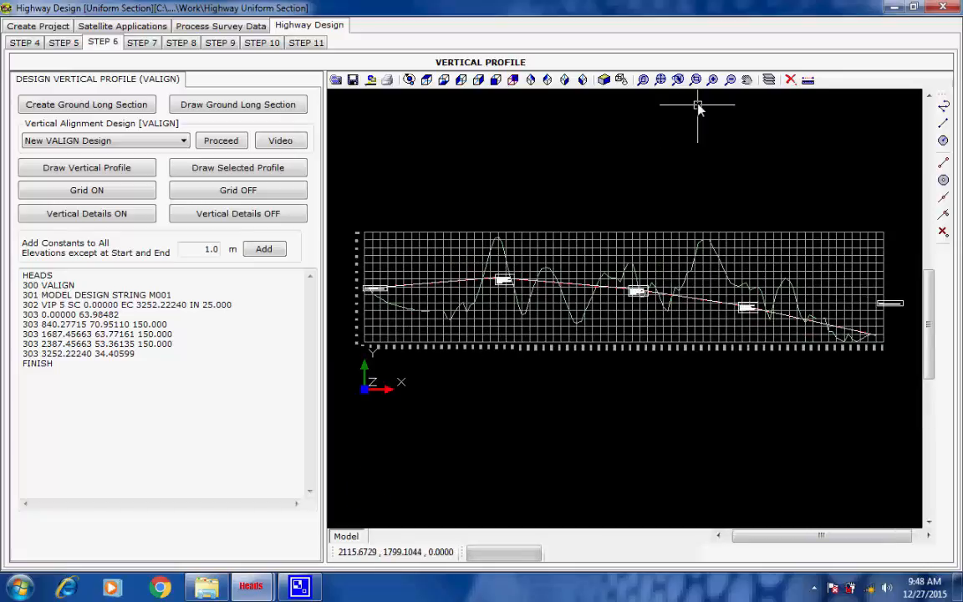
pyautogui.click(660, 79)
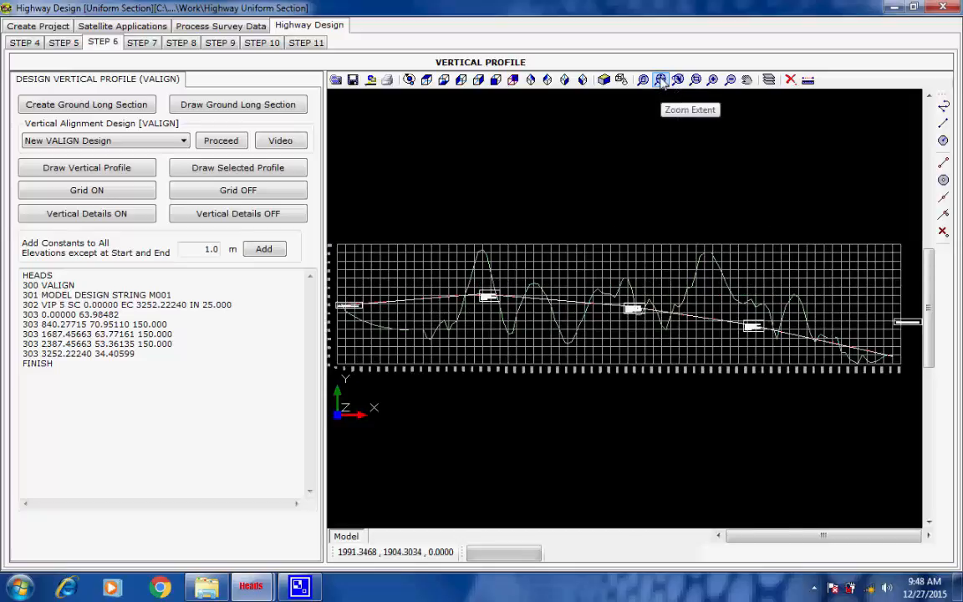